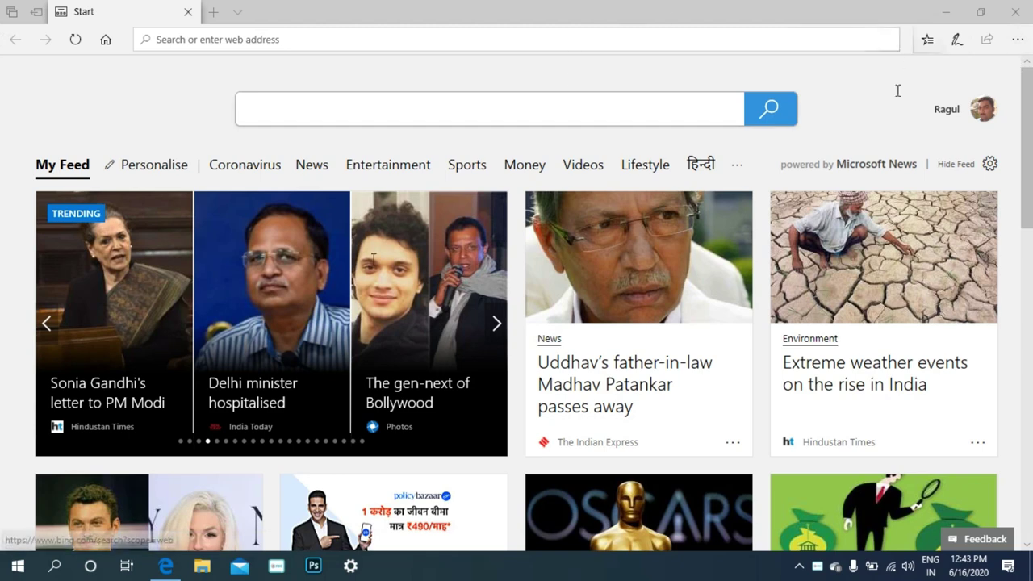
Step: Open the browser's What's new and tips page and view which other platforms the new Microsoft Edge is offered for
left_click(1020, 45)
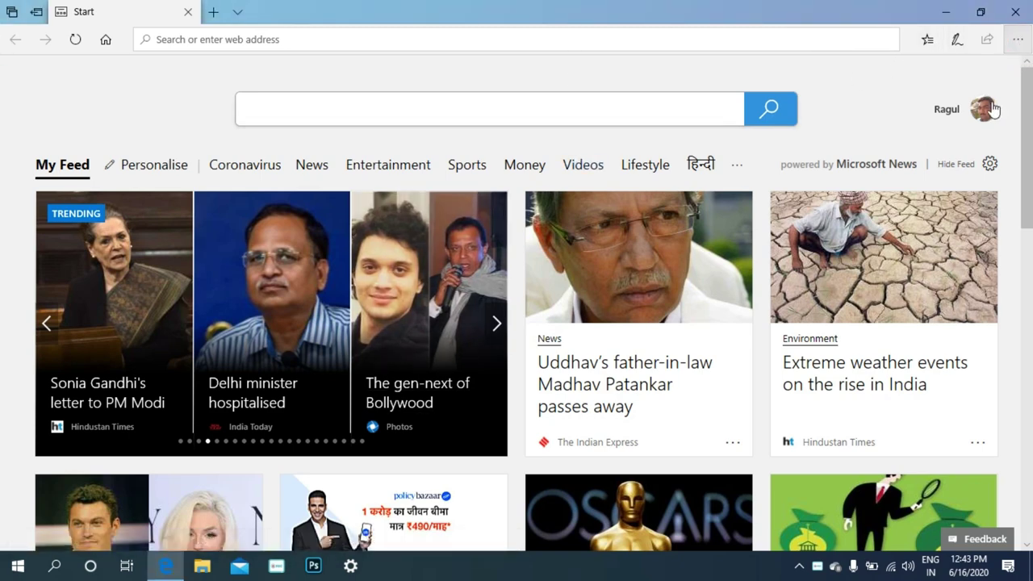
mouse_move(871, 483)
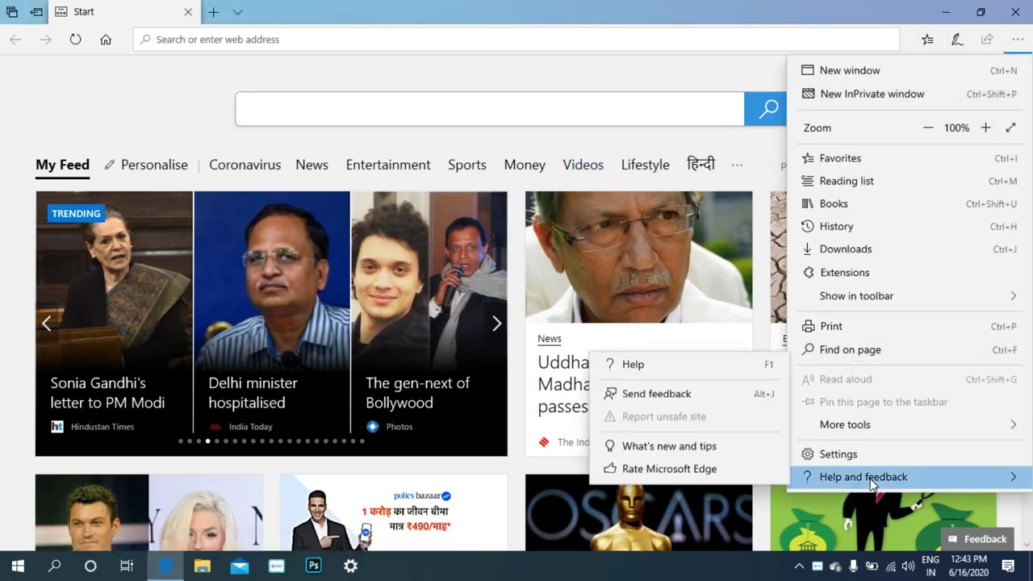
left_click(667, 449)
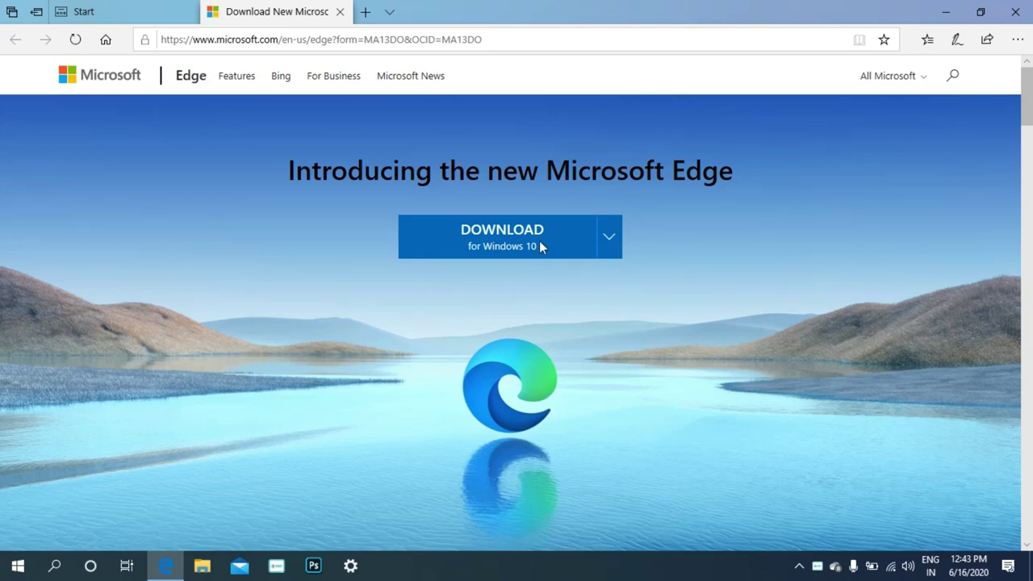
left_click(609, 240)
left_click(609, 239)
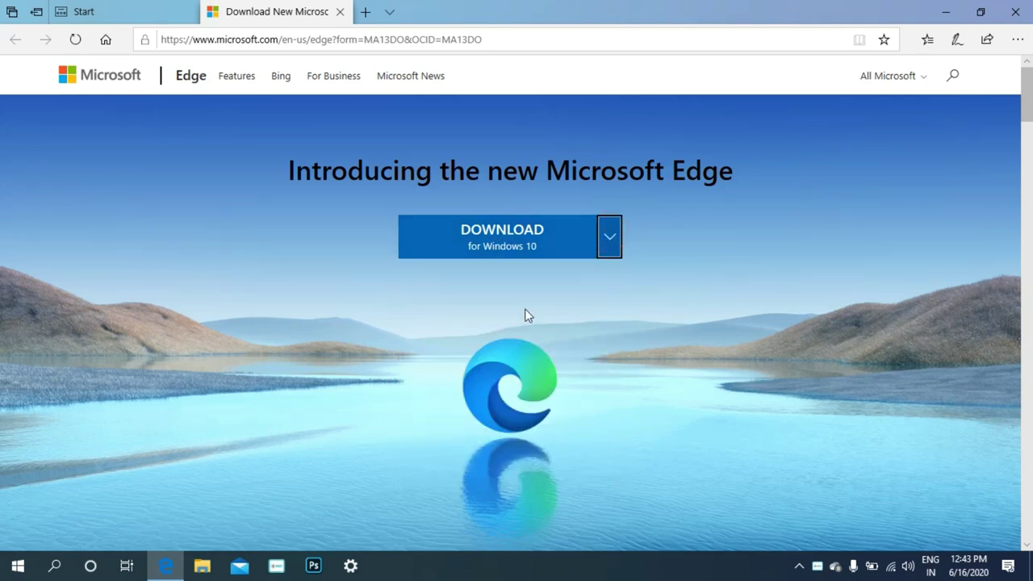
left_click(612, 244)
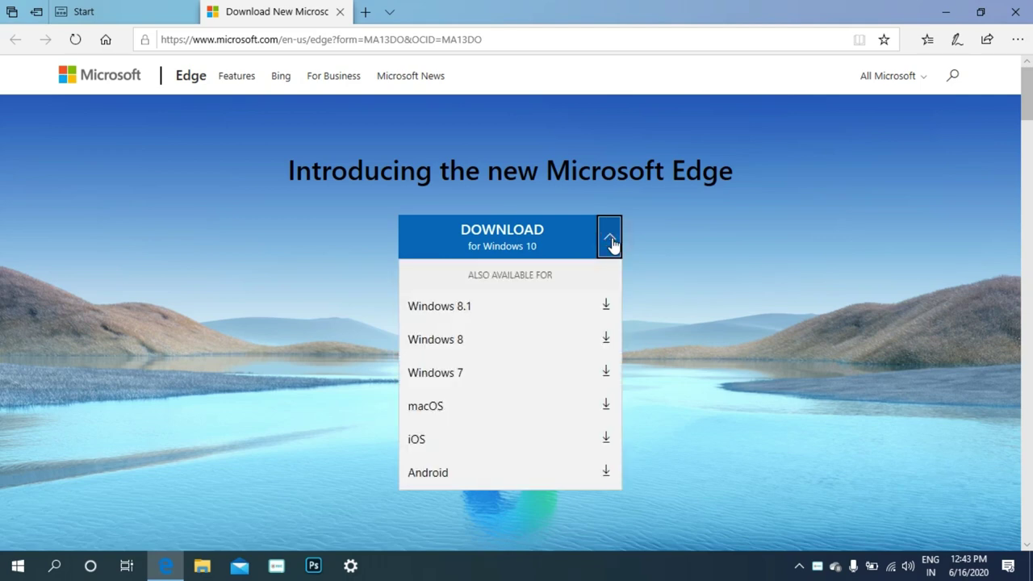
Step: Download the new Microsoft Edge for Windows 10, accepting the licence terms, and run MicrosoftEdgeSetup.exe
left_click(484, 245)
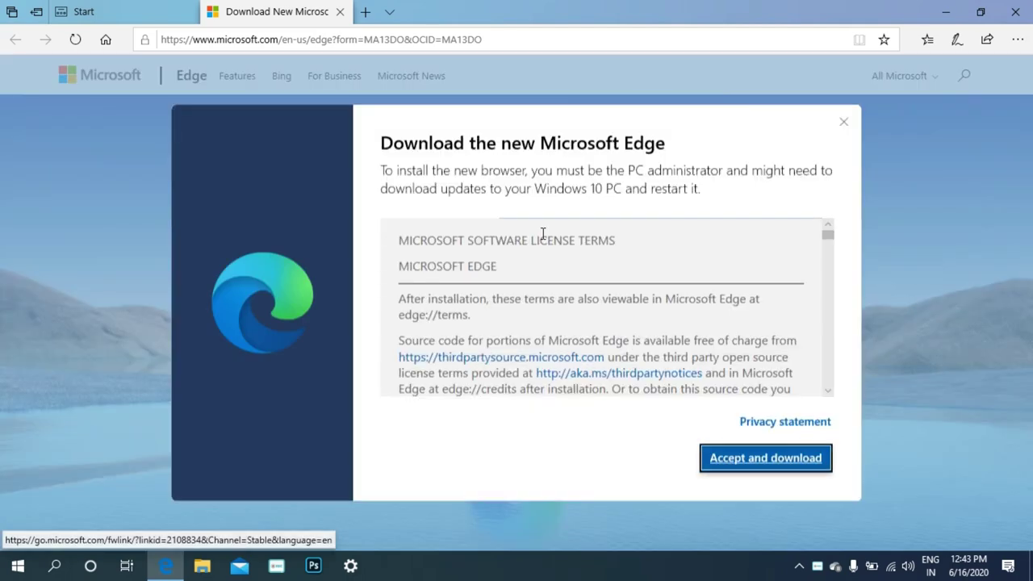
left_click(732, 459)
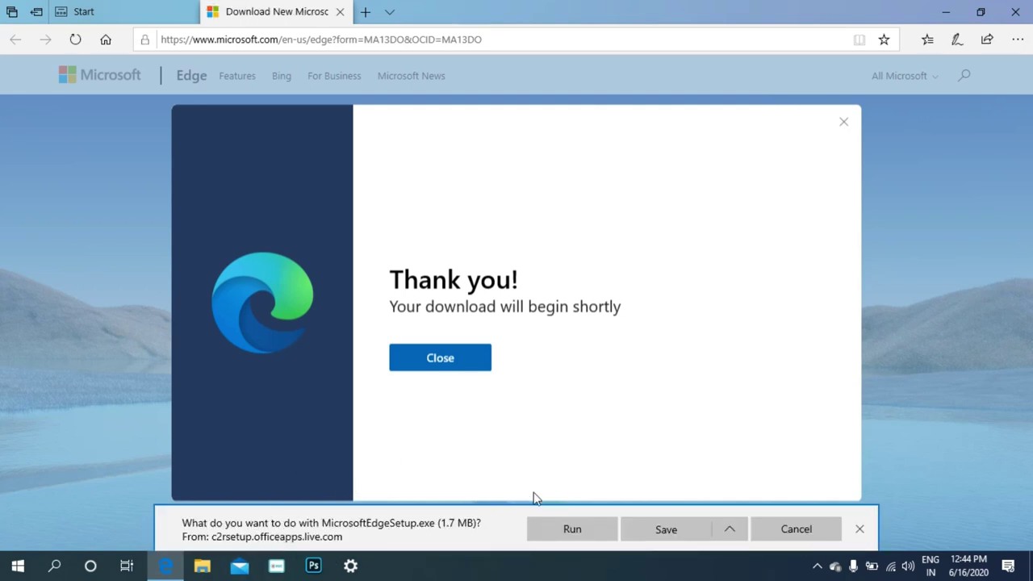
left_click(587, 535)
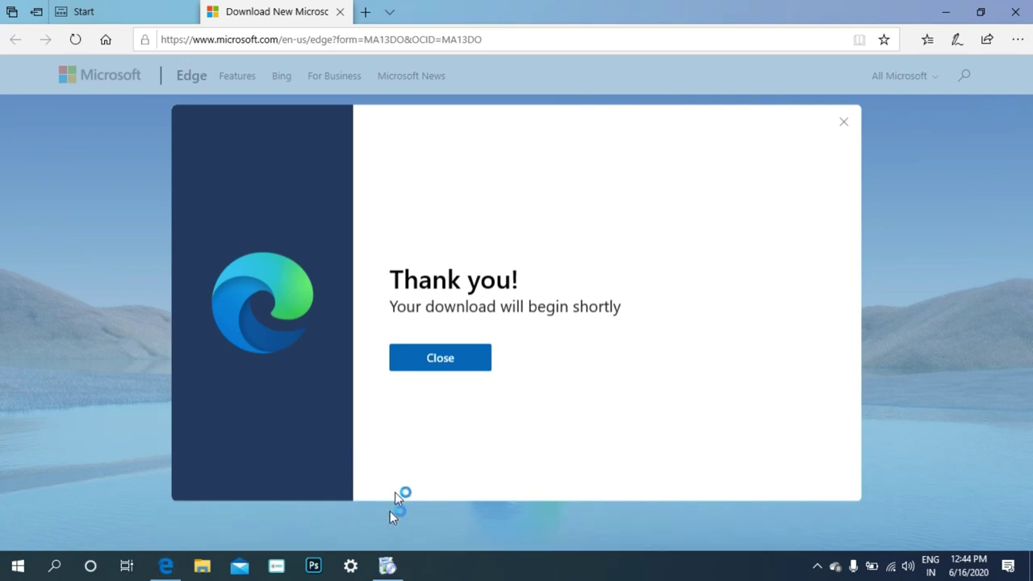
left_click(388, 569)
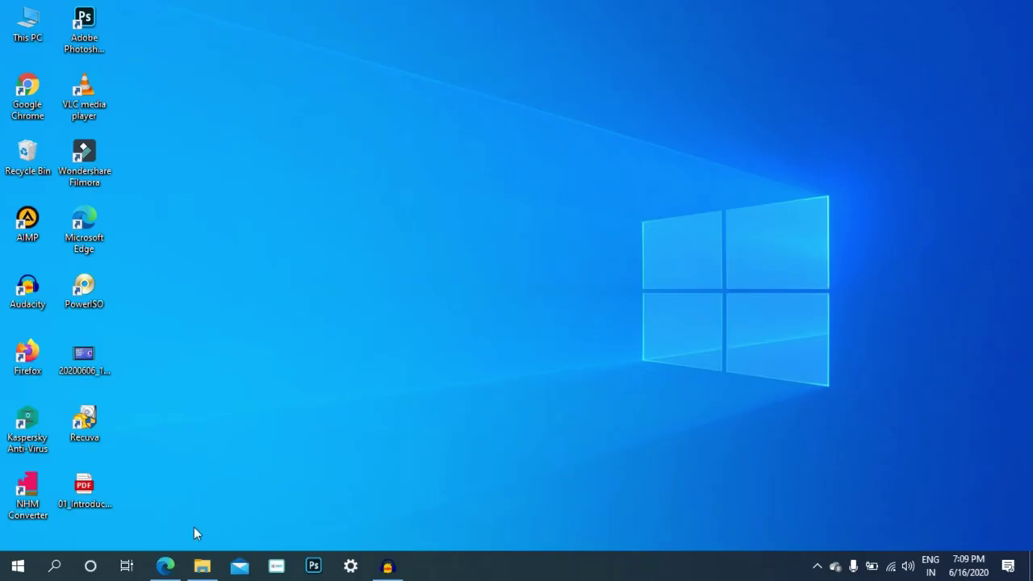
Step: In the new Microsoft Edge, try the Focused and Inspirational page layouts, apply Informational, and view the Custom layout options
left_click(164, 566)
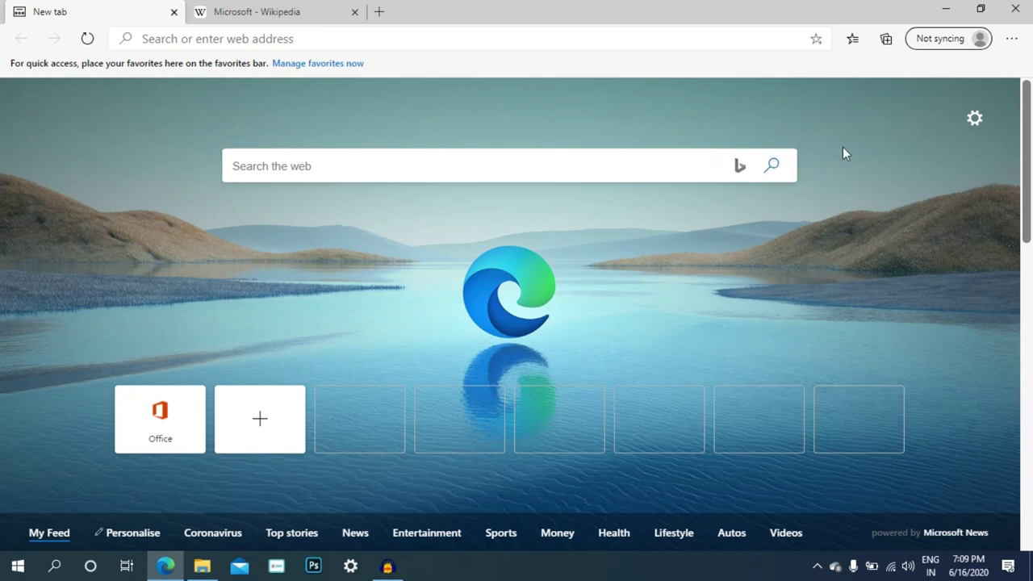
left_click(973, 118)
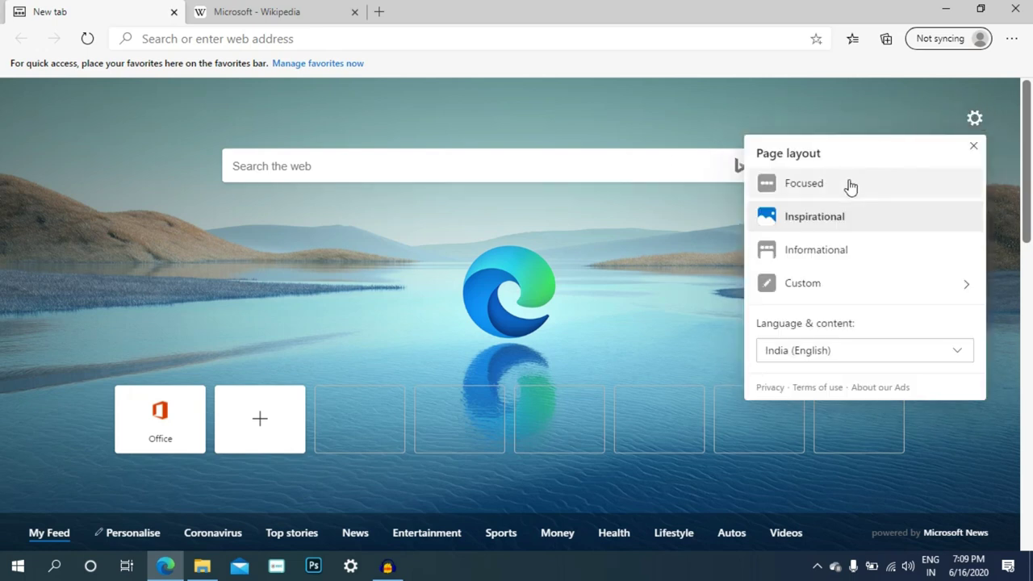
left_click(849, 184)
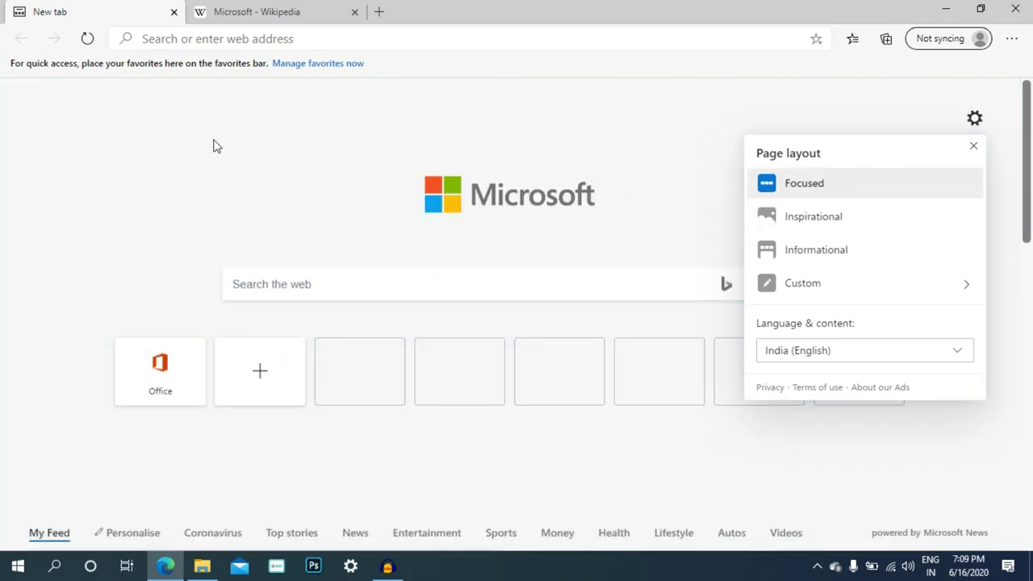
left_click(778, 217)
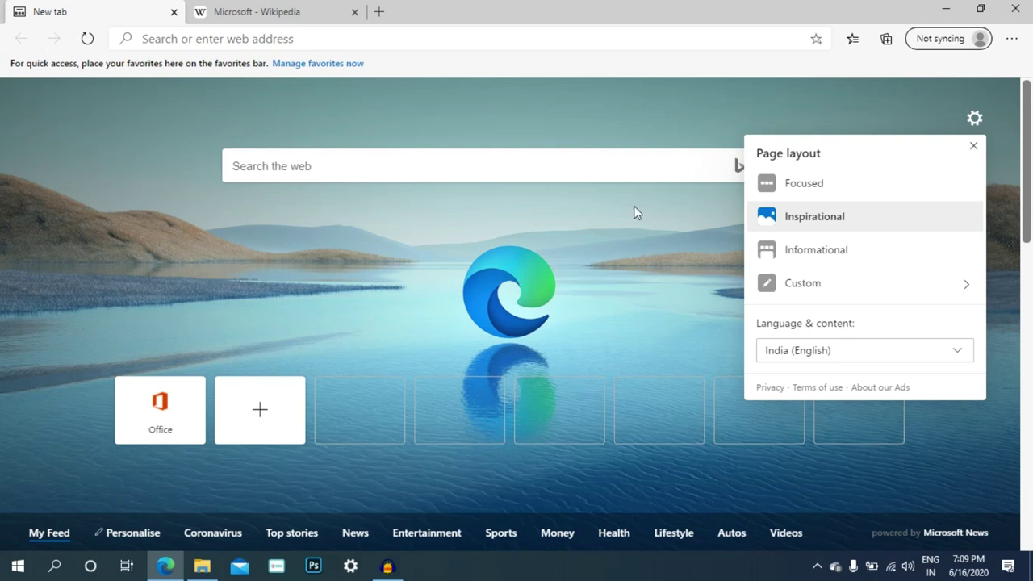
left_click(815, 250)
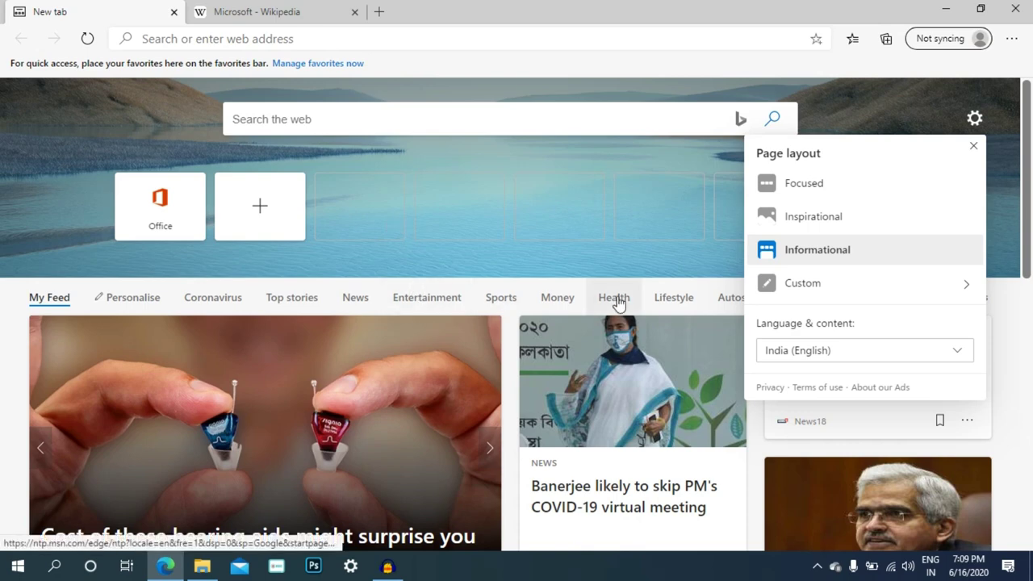
left_click(803, 293)
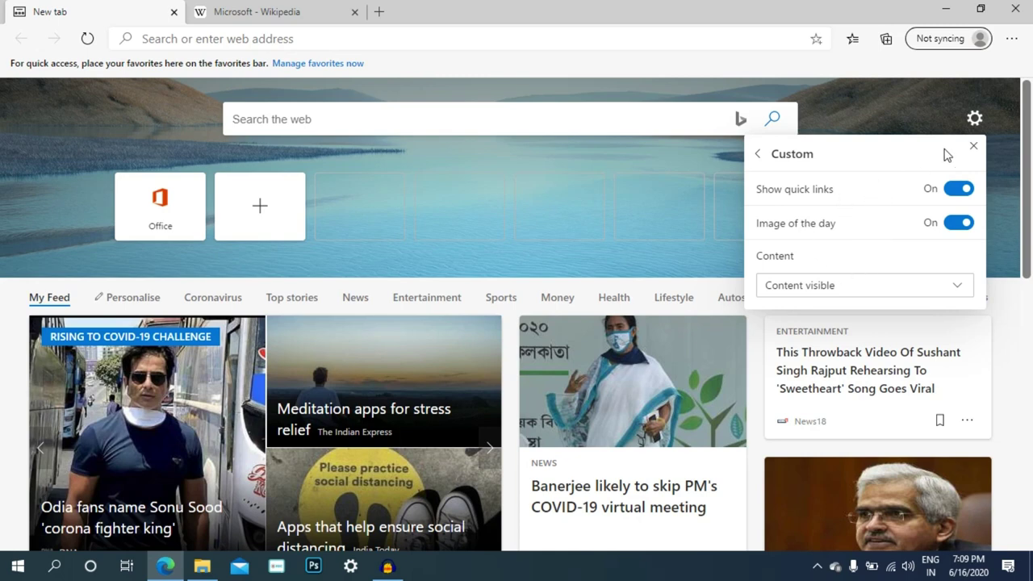
left_click(972, 149)
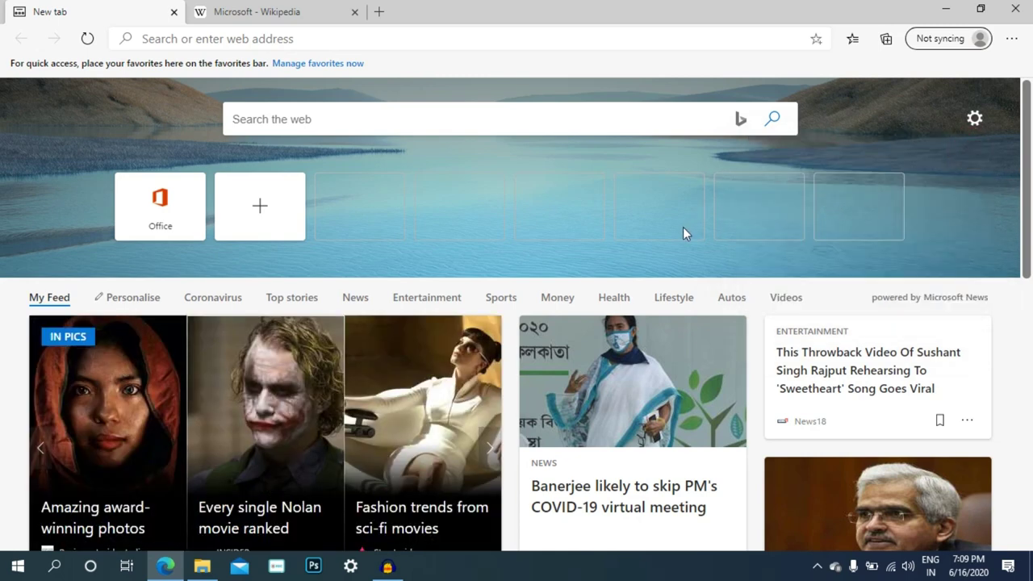
Step: Examine the news stories in My Feed and the interests offered under Personalise, and return to My Feed
scroll(682, 226, "down", 1)
scroll(430, 326, "down", 1)
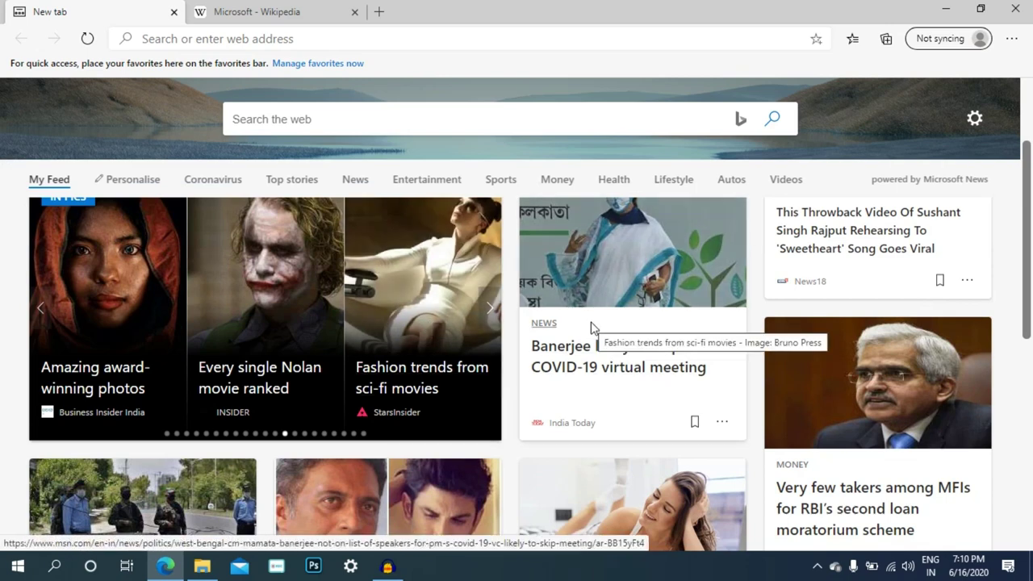
scroll(591, 327, "down", 1)
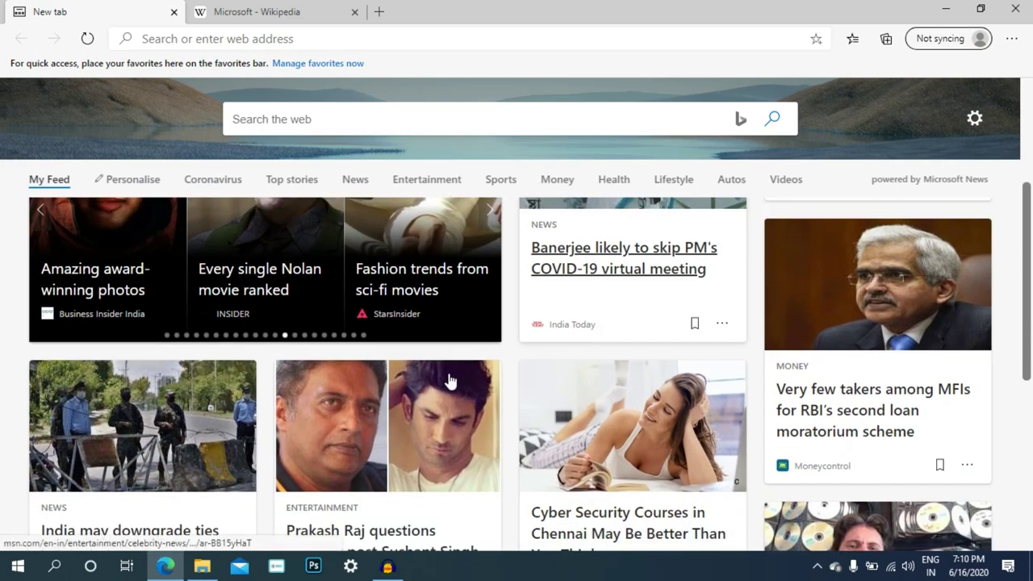
scroll(450, 380, "down", 3)
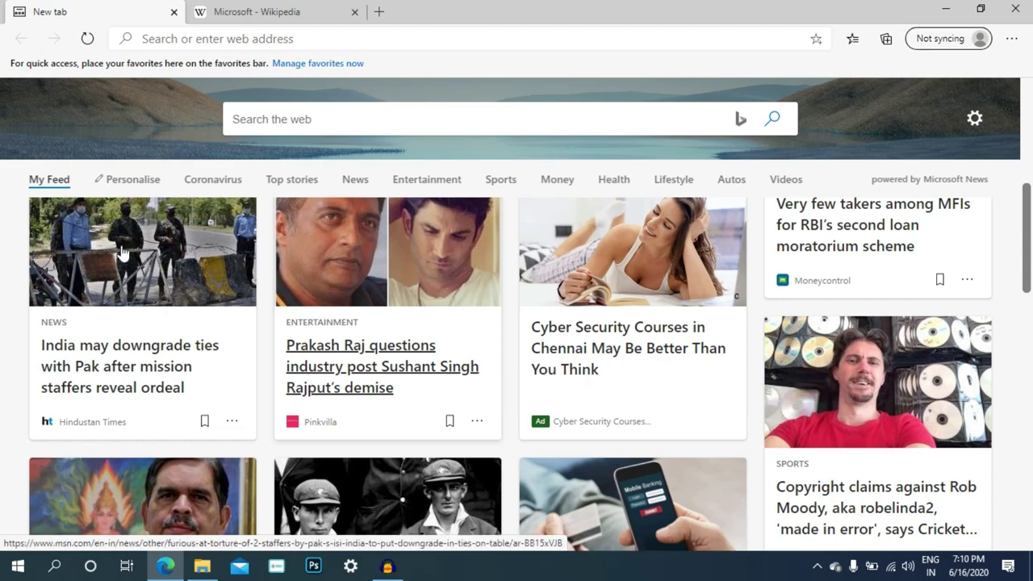
left_click(122, 180)
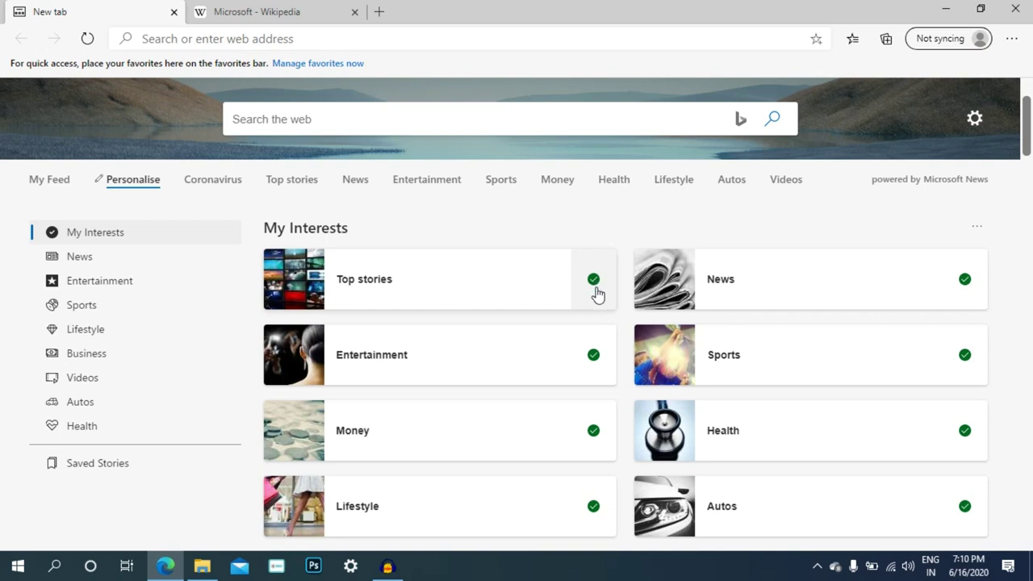
scroll(597, 292, "down", 2)
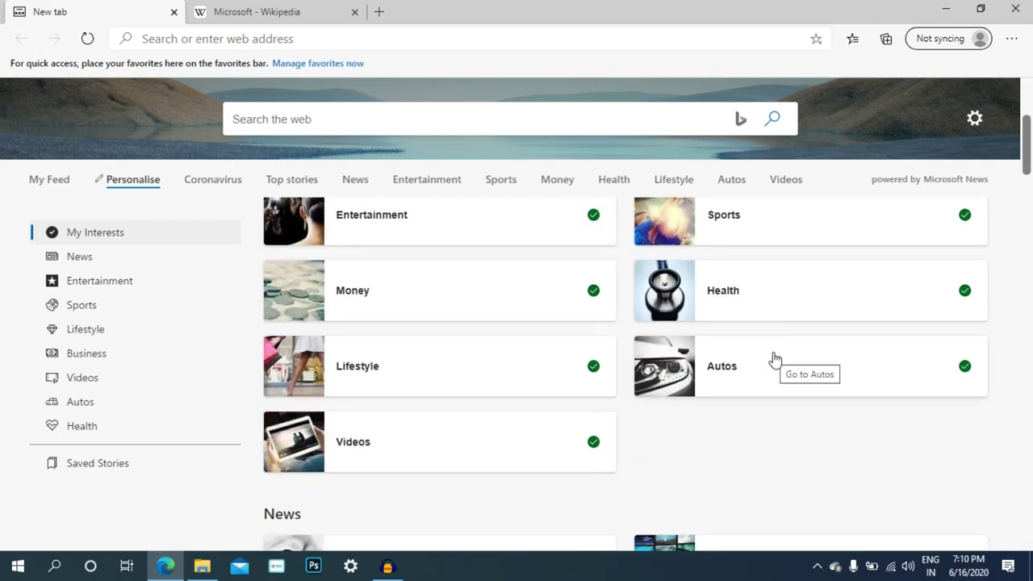
scroll(772, 360, "up", 1)
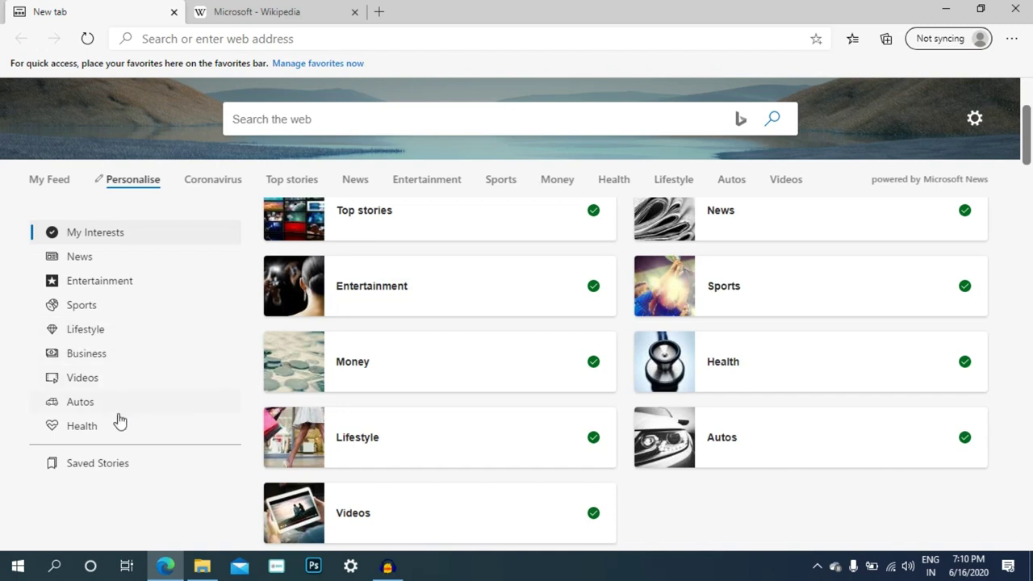
left_click(60, 187)
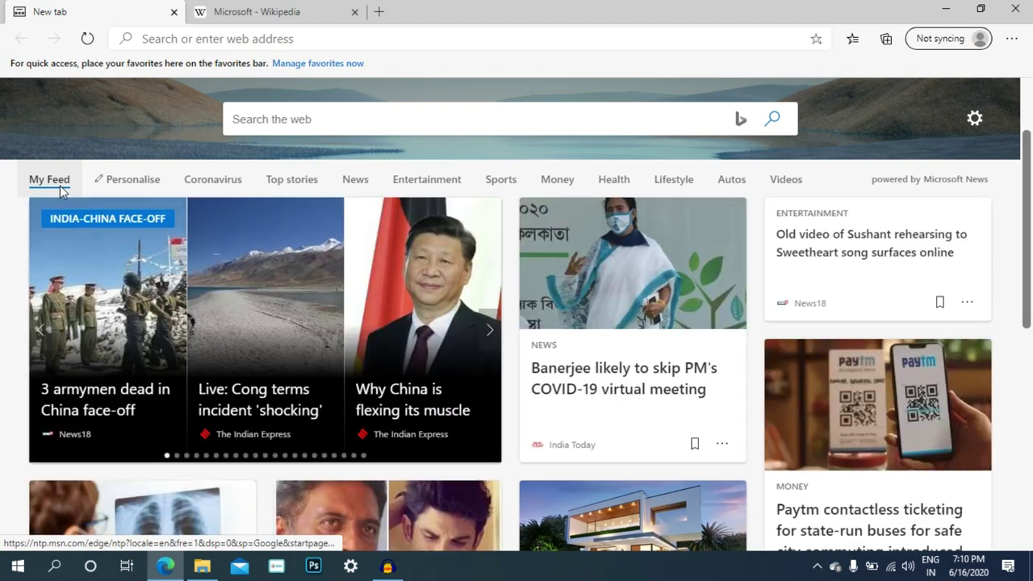
scroll(447, 190, "up", 2)
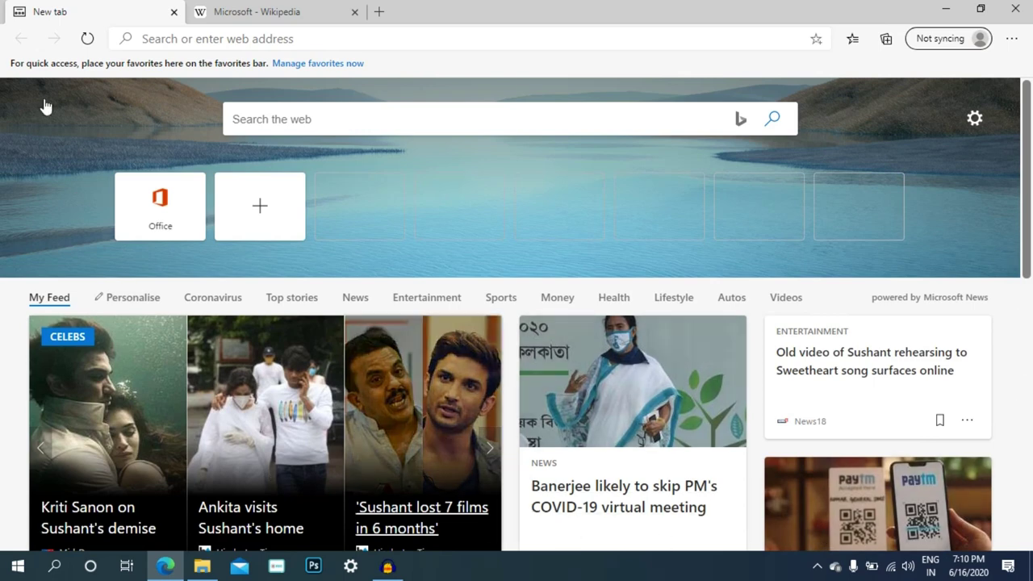
Step: View the form for adding a website to the quick links and close it without adding one
left_click(257, 206)
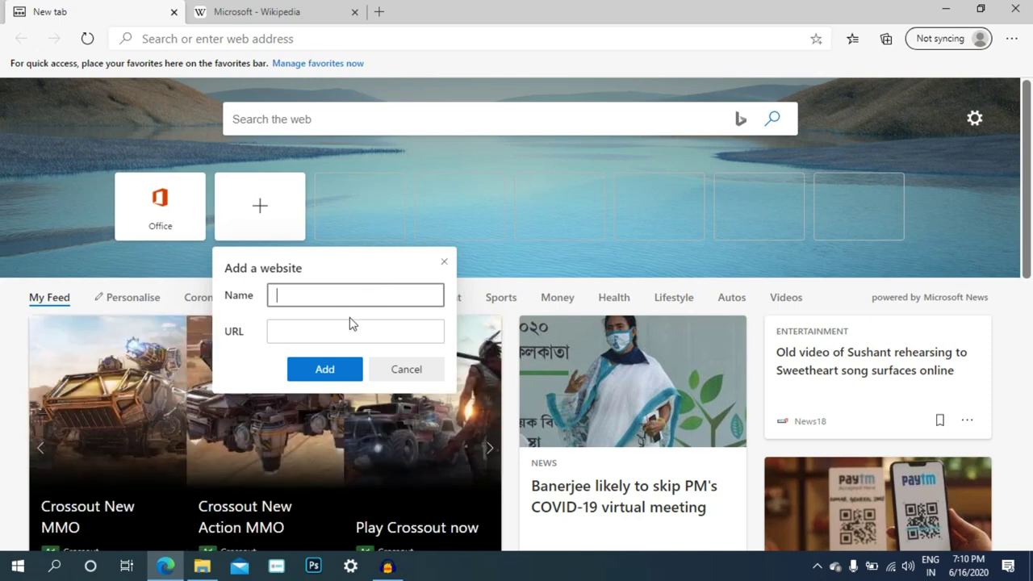
left_click(446, 264)
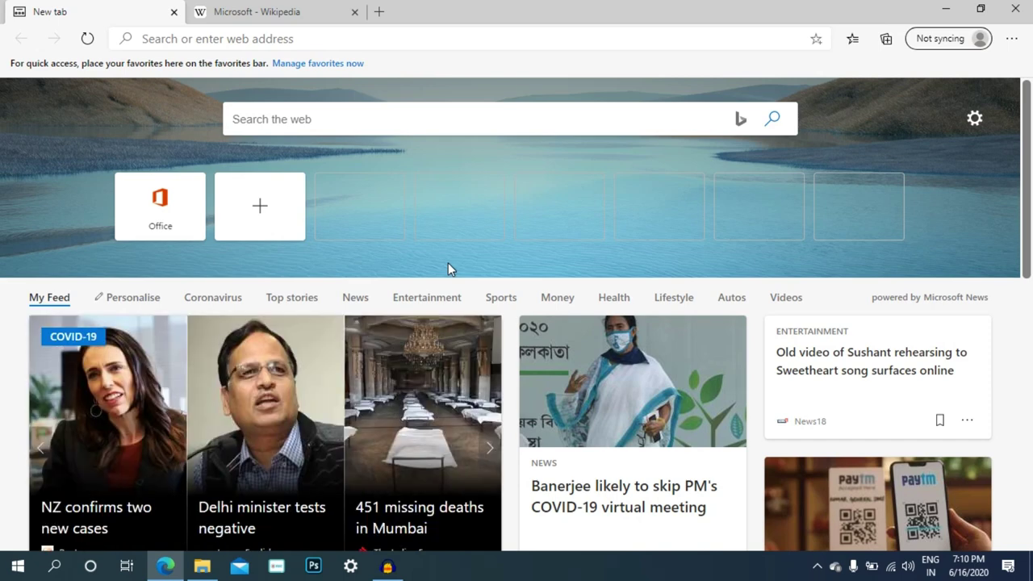
Step: Open a new InPrivate window to view its browsing information, and close that window
left_click(1015, 42)
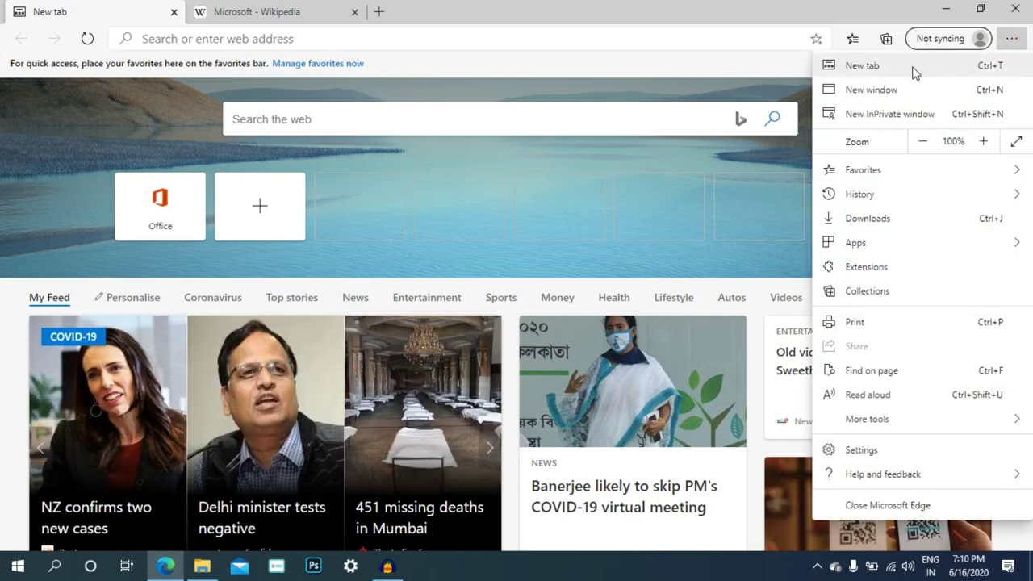
left_click(916, 118)
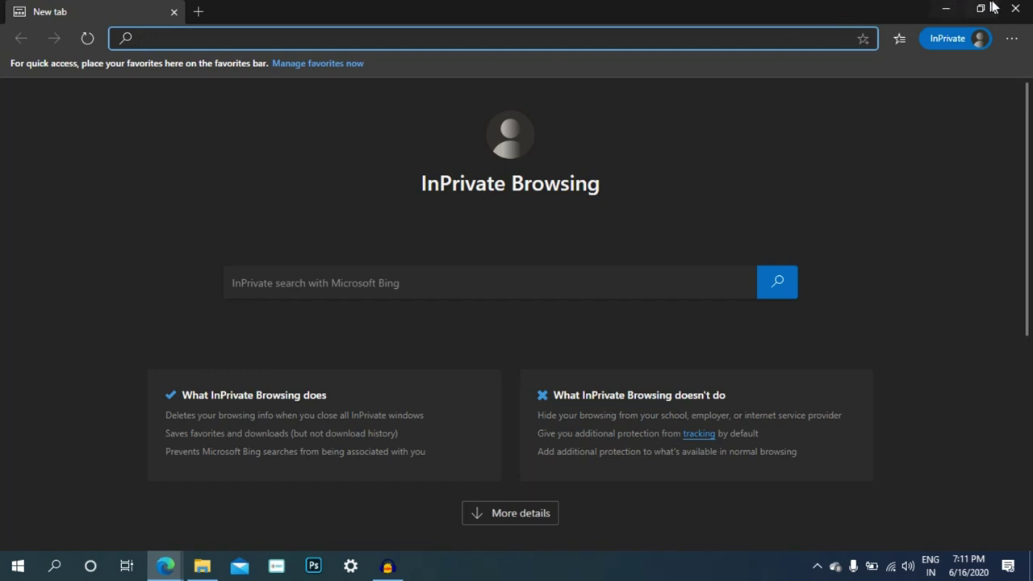
left_click(1015, 8)
Step: Switch to the Microsoft Wikipedia article, have the page read aloud, and stop the Read aloud mode
left_click(1011, 38)
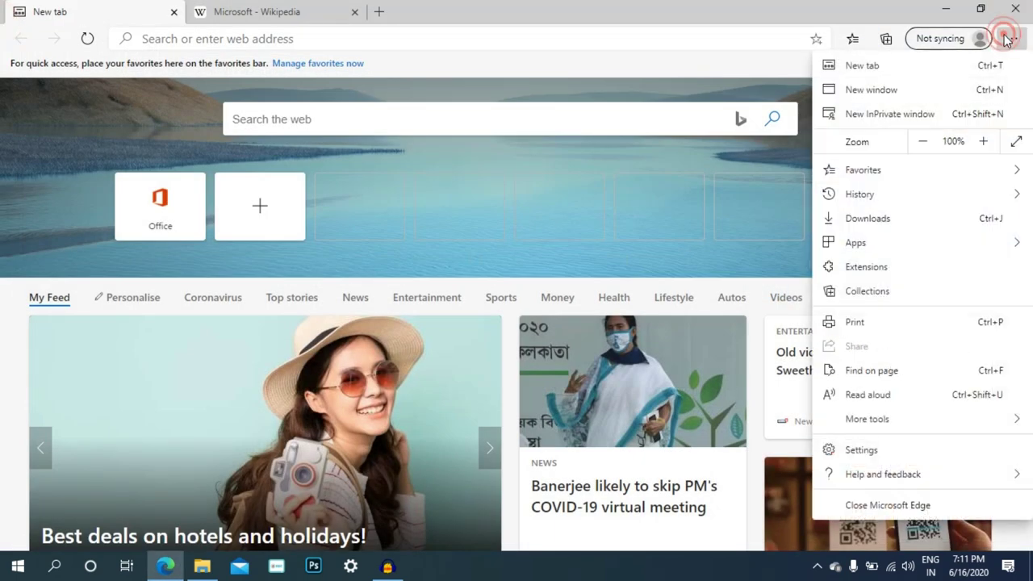
mouse_move(915, 186)
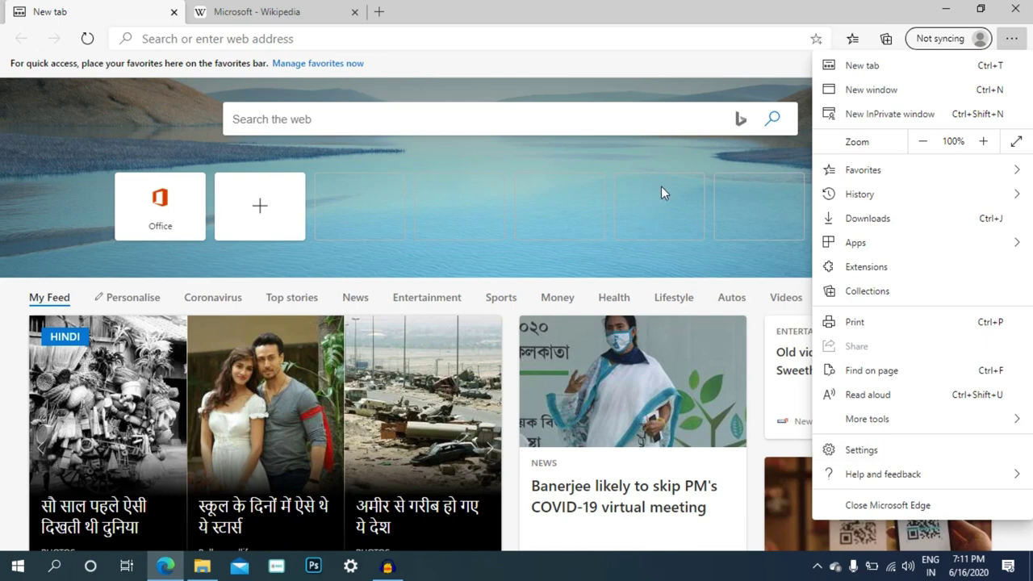
left_click(321, 20)
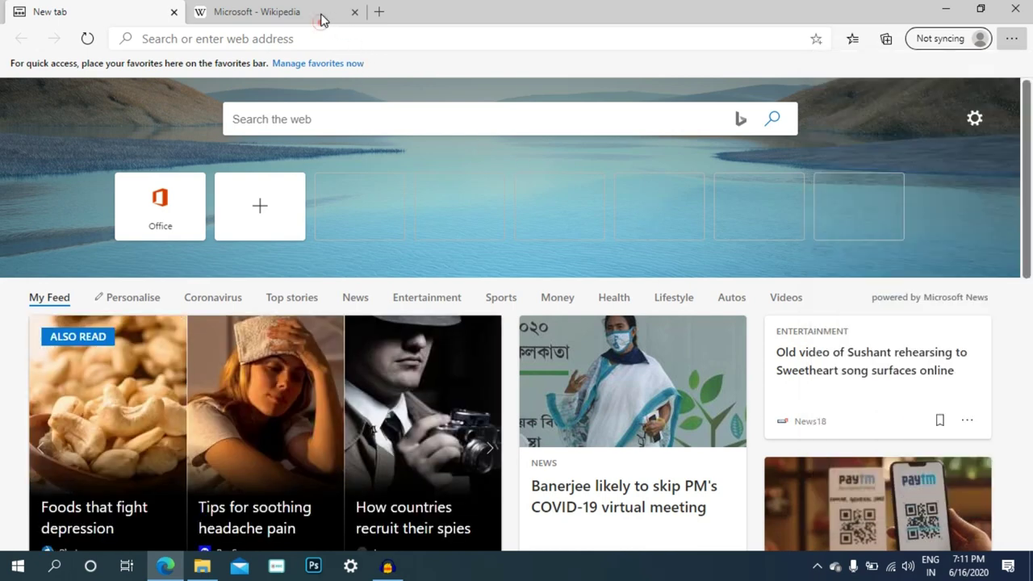
left_click(321, 20)
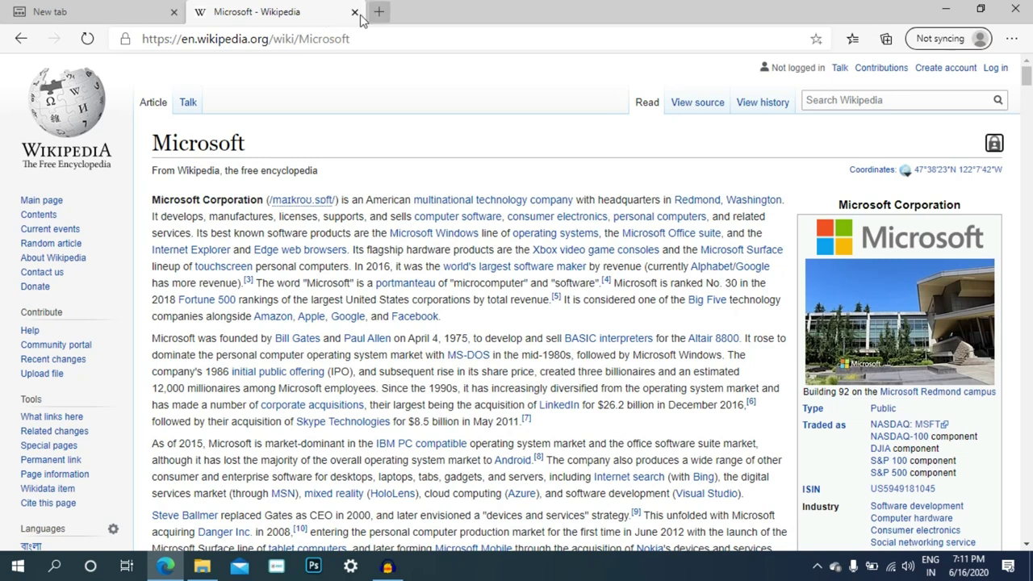
left_click(1011, 39)
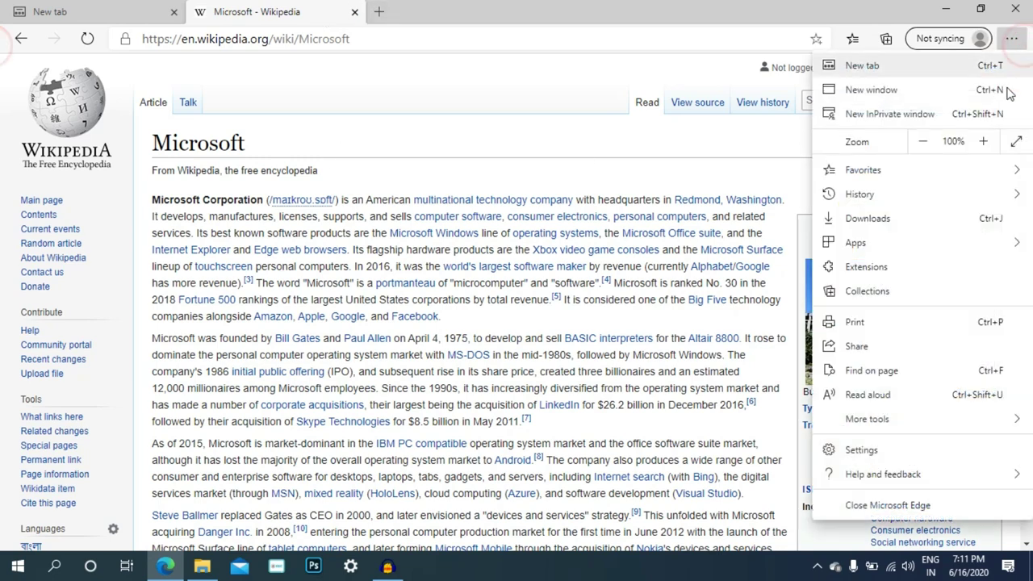
left_click(931, 397)
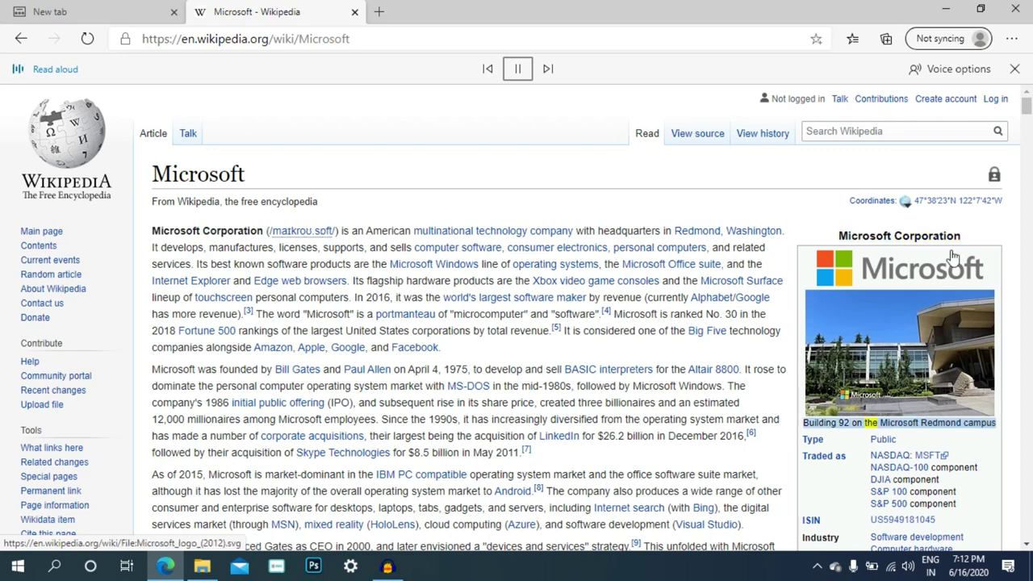
left_click(1015, 68)
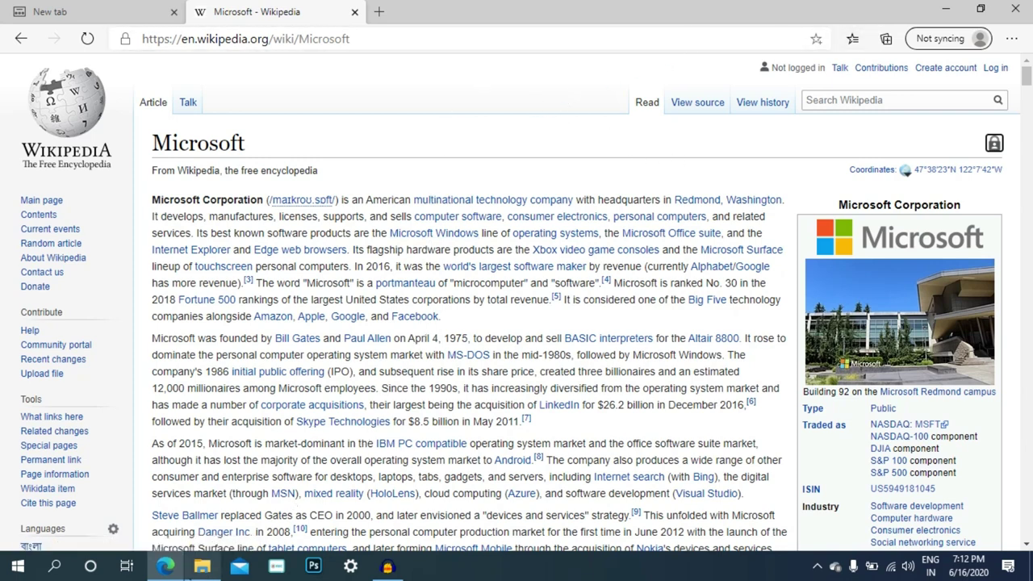
Step: Open 01_Introduction-to-International-Taxation.pdf from the Desktop folder in the browser, look through its first pages, and close its tab
left_click(194, 569)
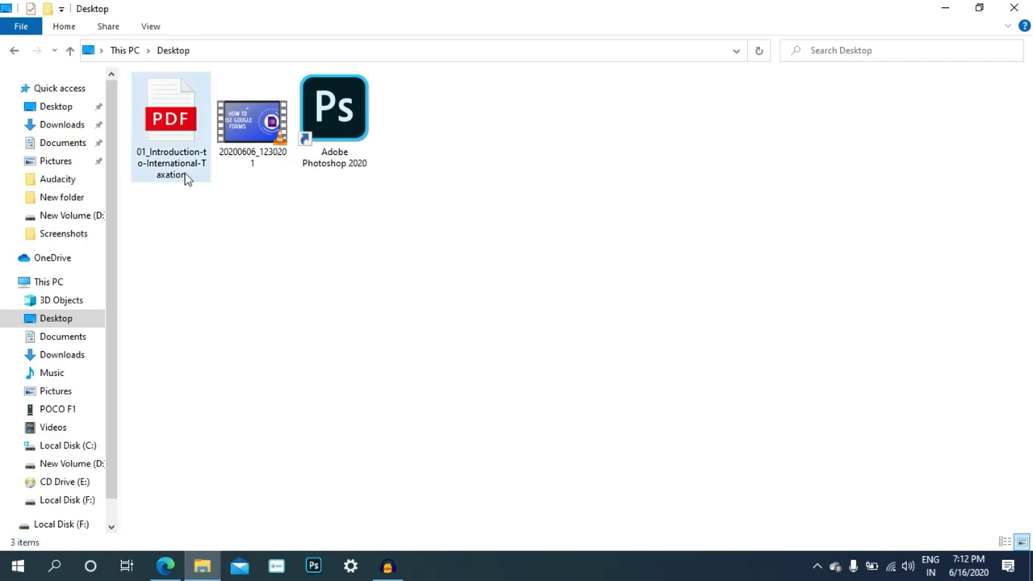
left_click_drag(185, 178, 418, 399)
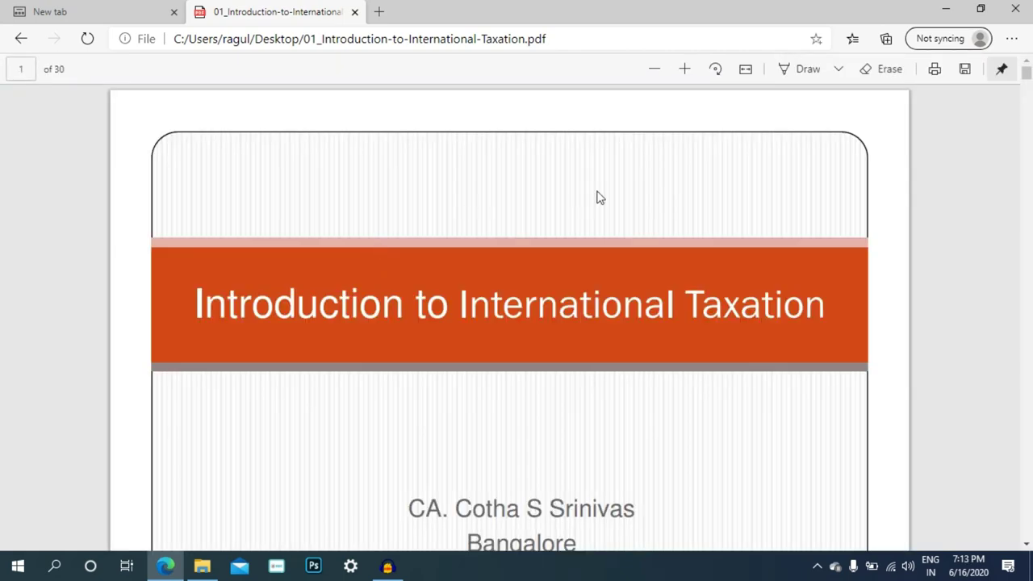
scroll(598, 198, "down", 5)
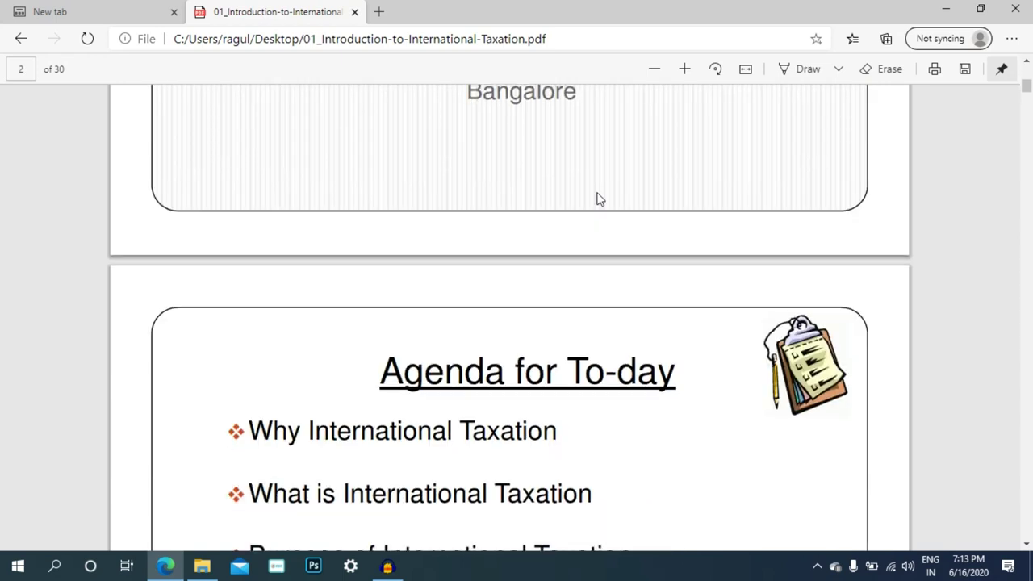
scroll(597, 199, "down", 1)
scroll(594, 202, "down", 5)
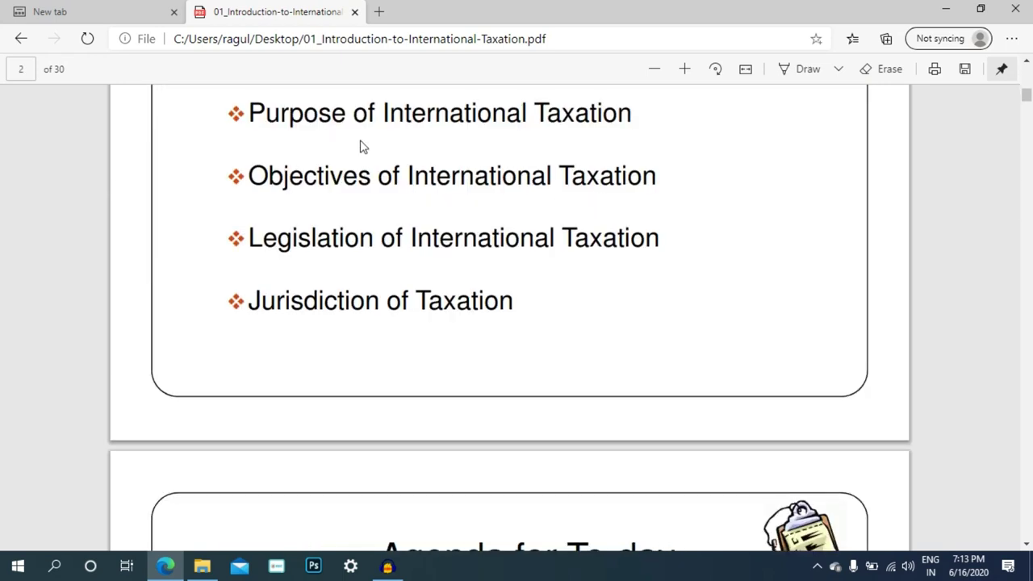
left_click(353, 12)
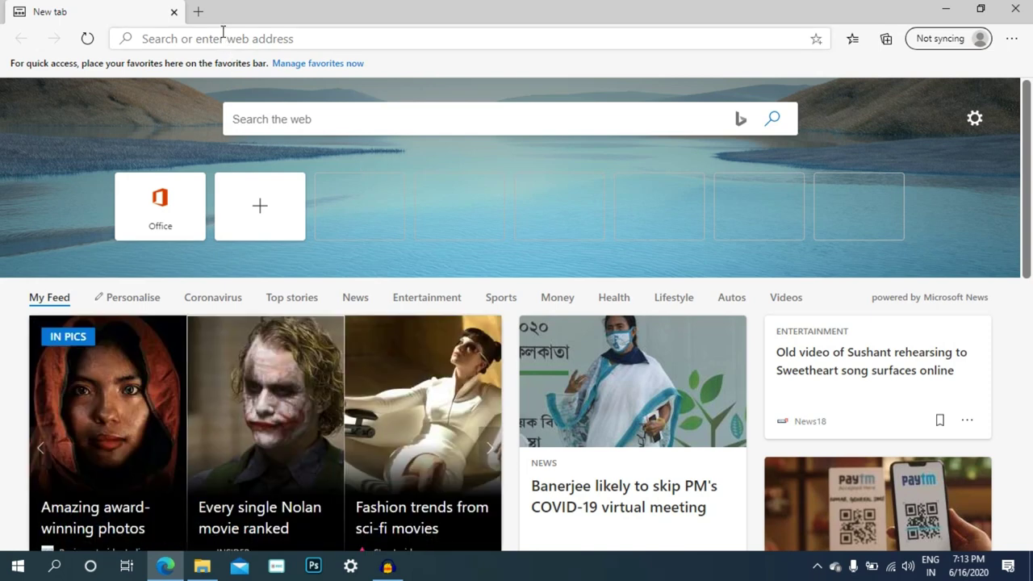
Step: Search for "google" from the address bar of a new tab, view the results page, and close the tab
left_click(199, 12)
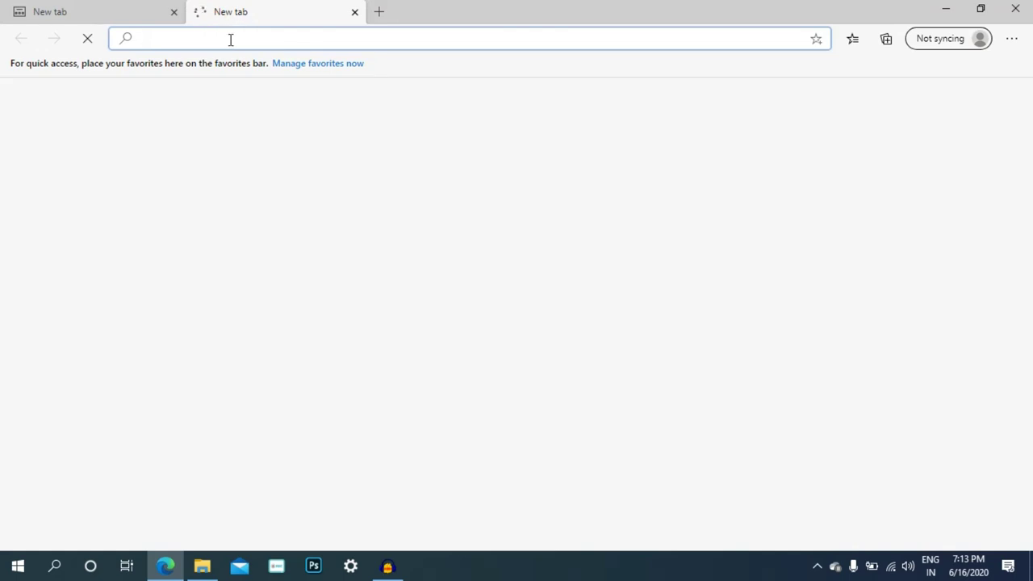
left_click(230, 39)
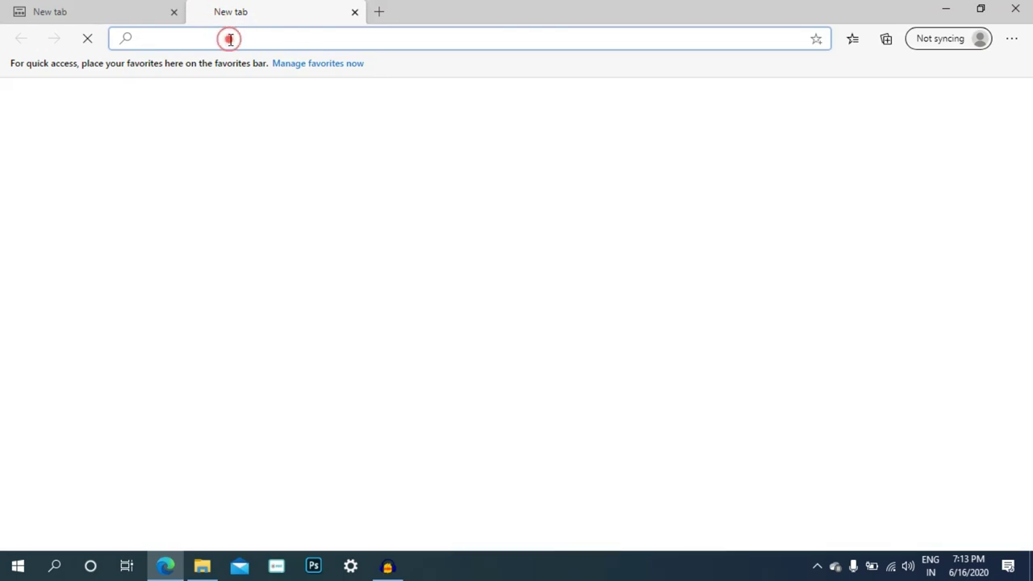
left_click(230, 39)
type("goog")
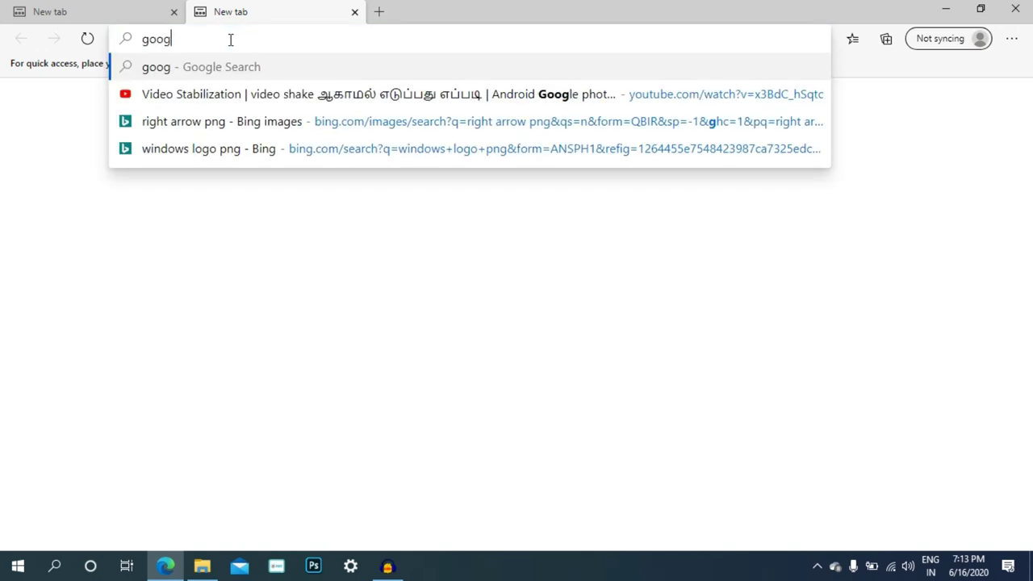
type("le")
key("Return")
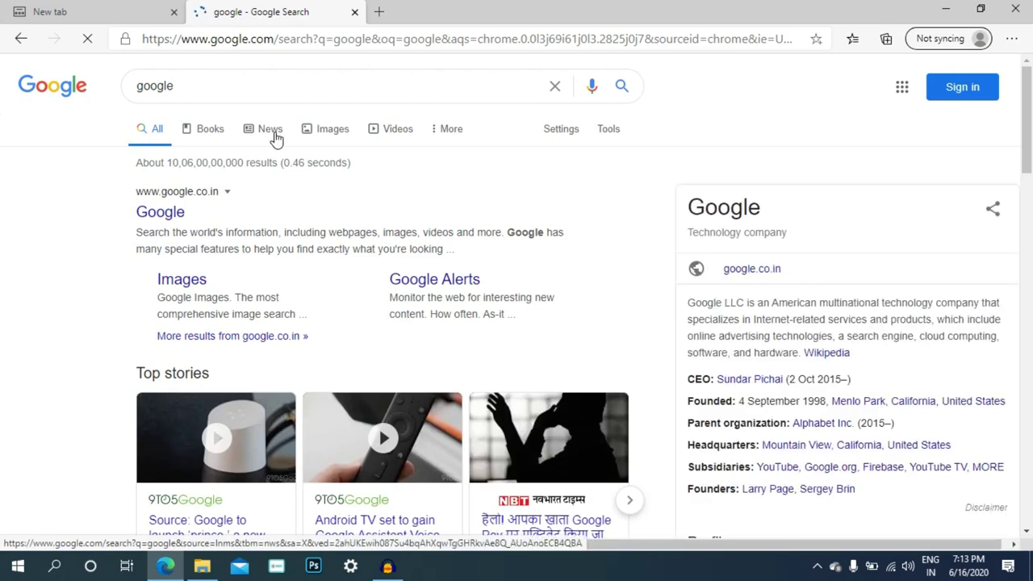
left_click(274, 138)
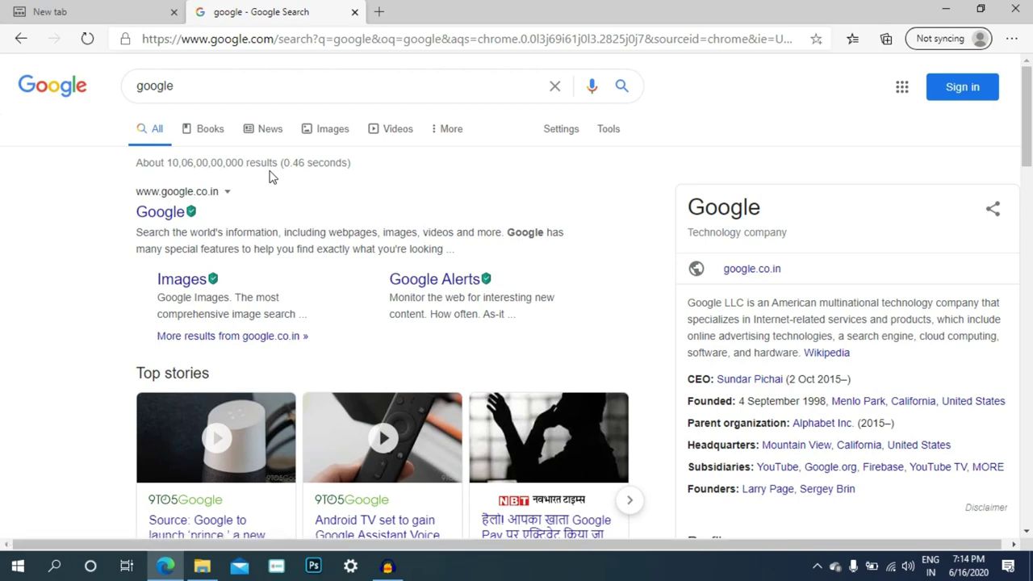
left_click(354, 12)
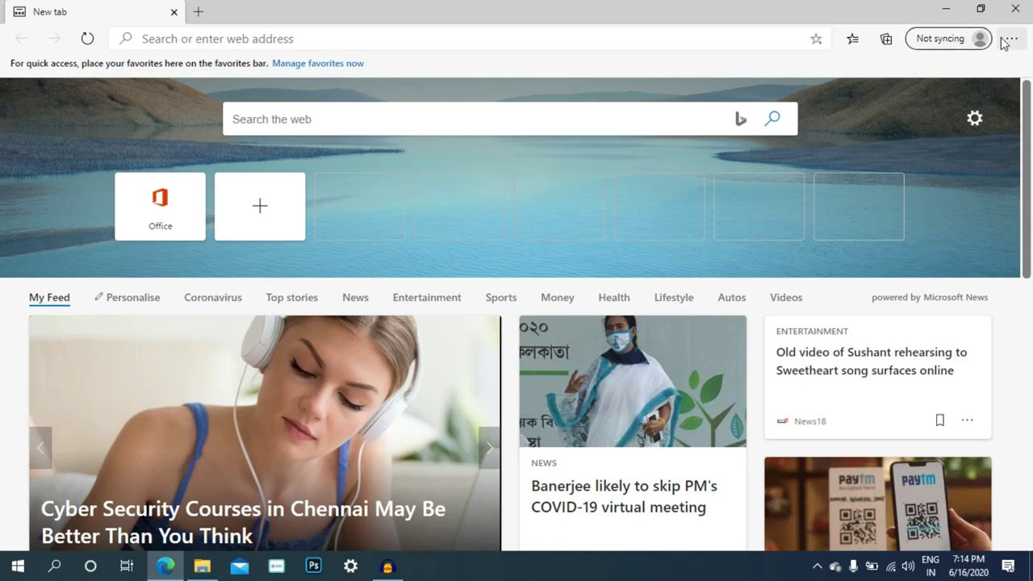
Step: Open the browser settings and examine the tracking prevention, privacy and services options, and the profile page
left_click(1003, 39)
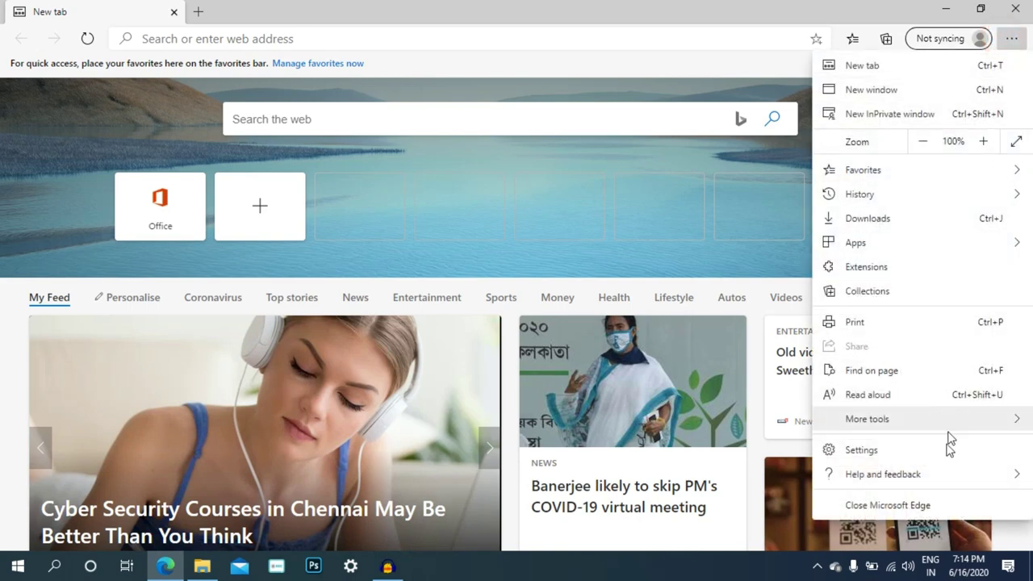
left_click(942, 458)
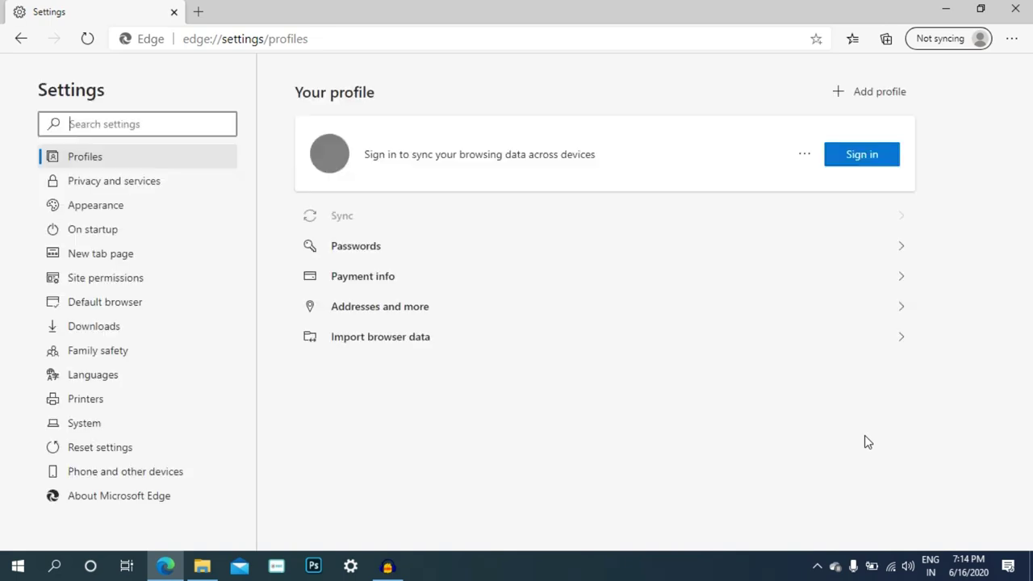
left_click(161, 192)
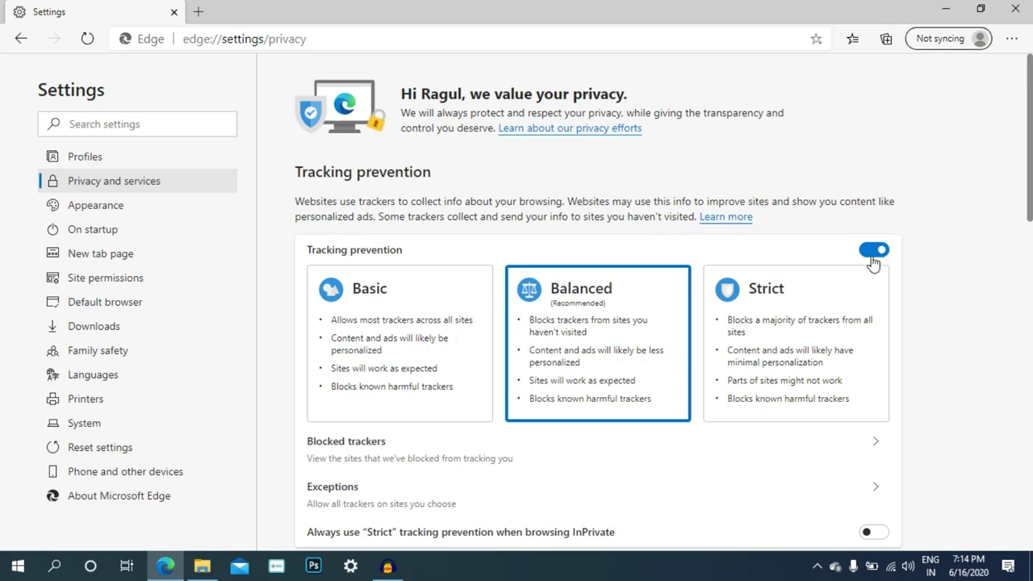
scroll(872, 266, "down", 1)
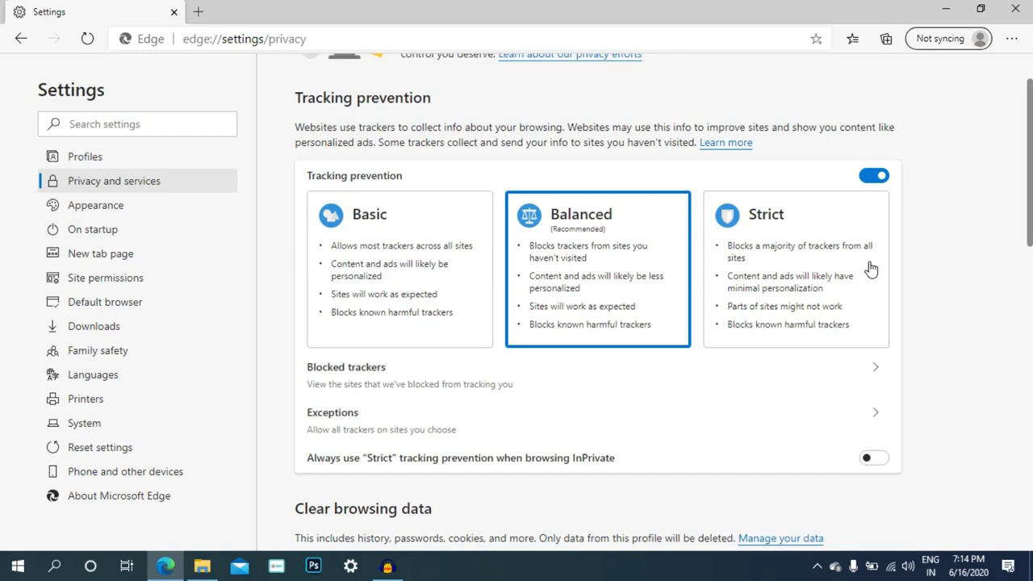
scroll(807, 355, "down", 2)
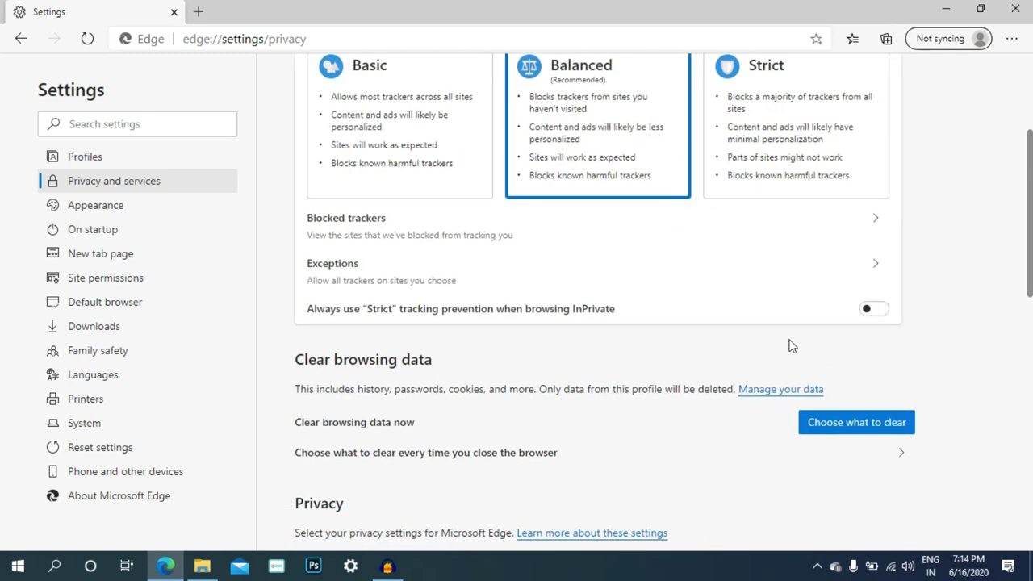
scroll(628, 243, "down", 1)
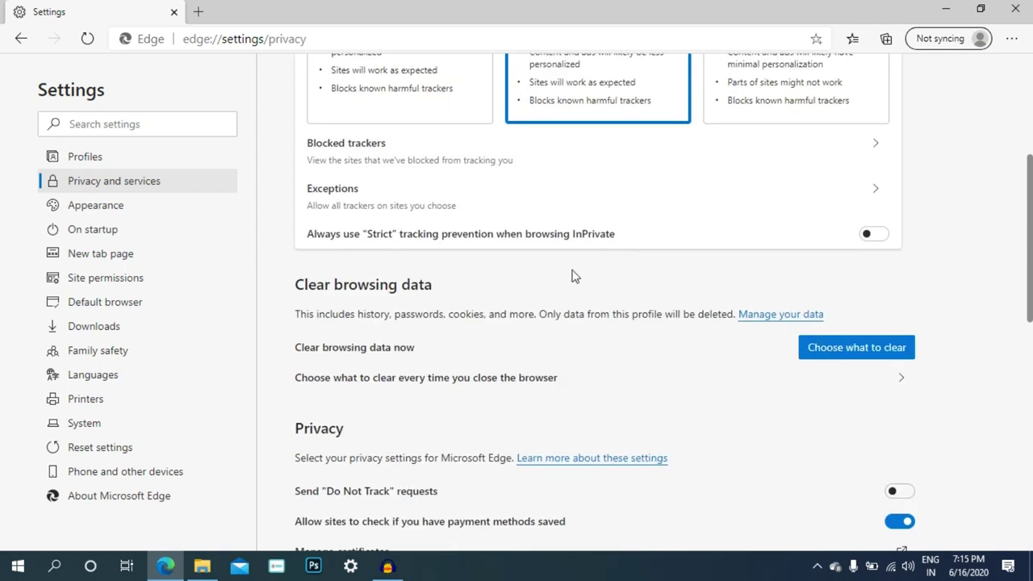
scroll(726, 367, "down", 2)
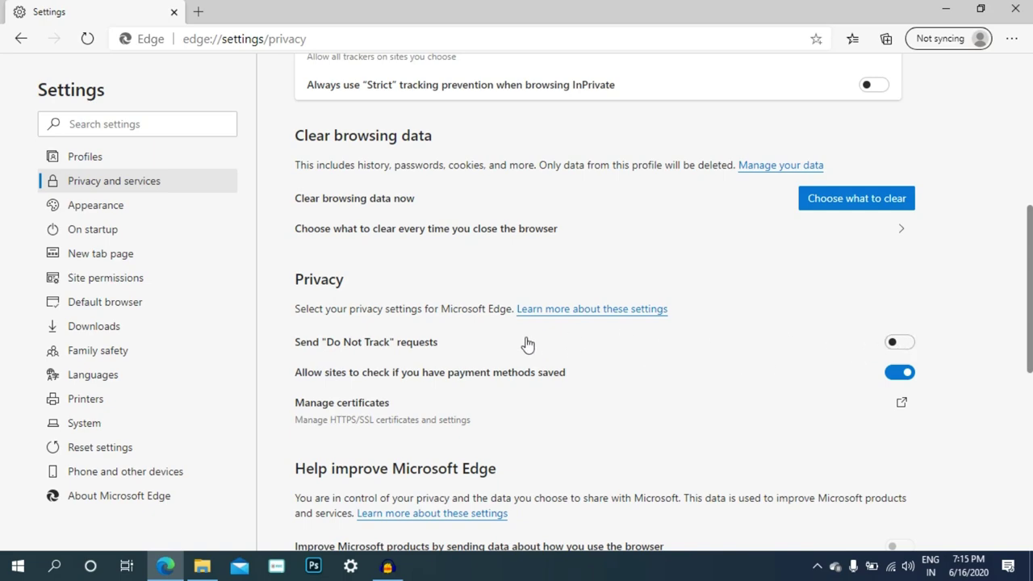
scroll(528, 346, "down", 7)
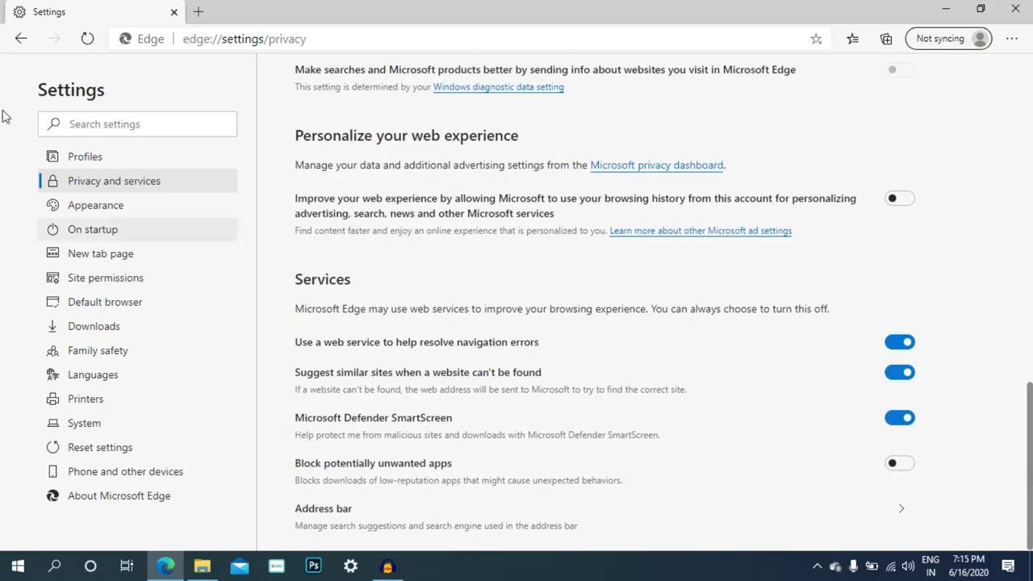
left_click(71, 158)
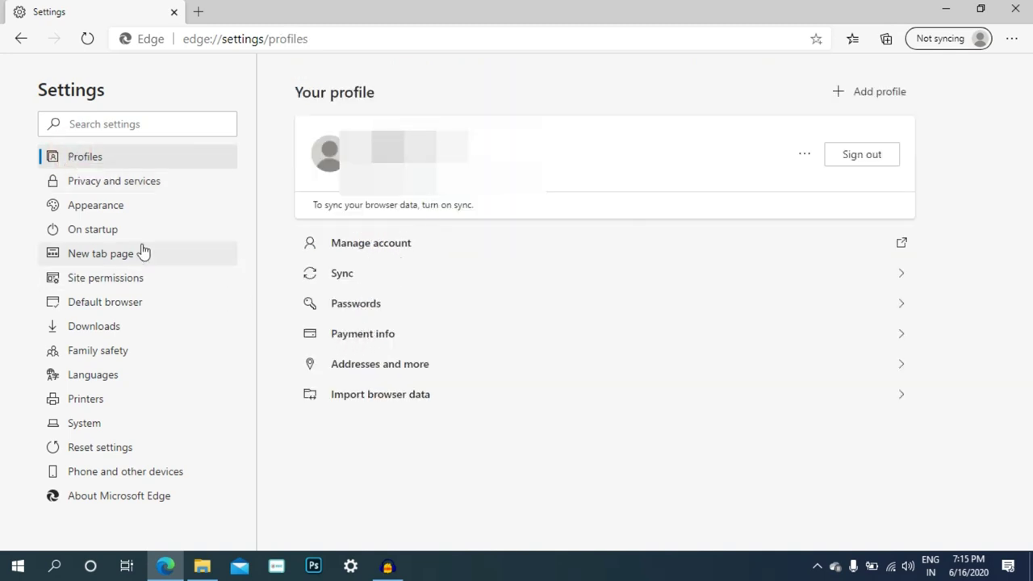
Step: Try the Dark default theme in the Appearance settings, and set the default theme to Light
left_click(114, 208)
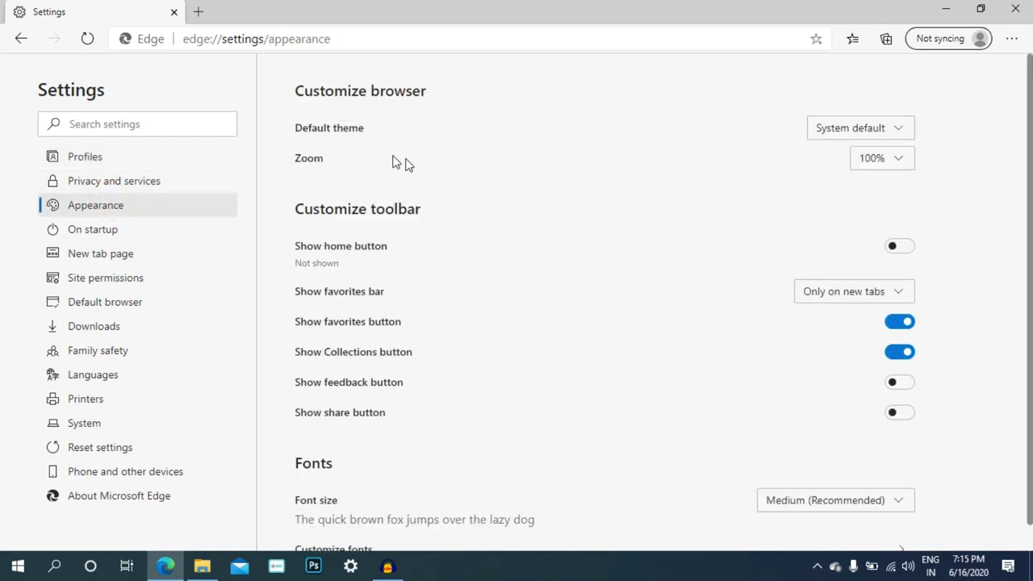
left_click(864, 131)
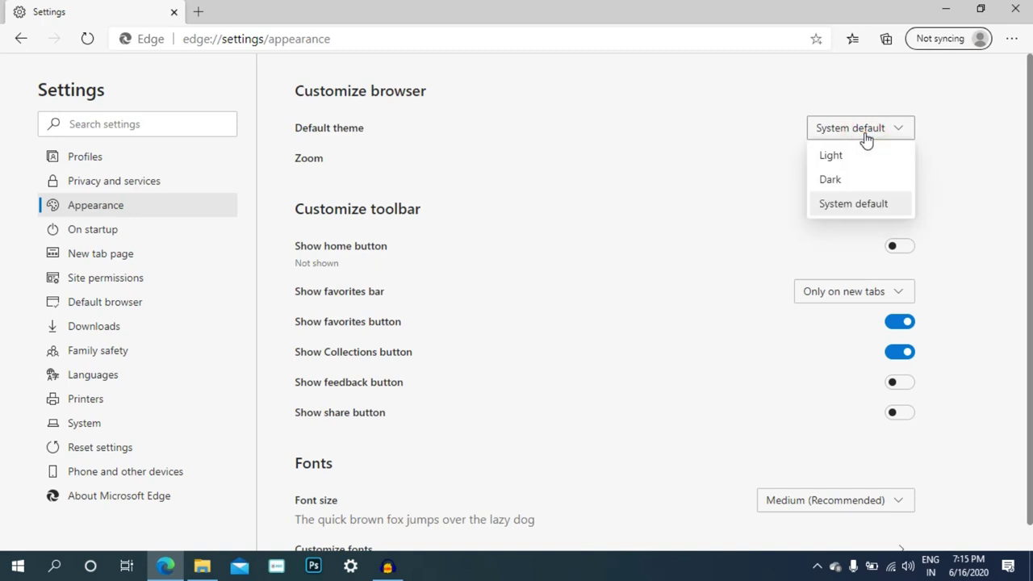
left_click(862, 179)
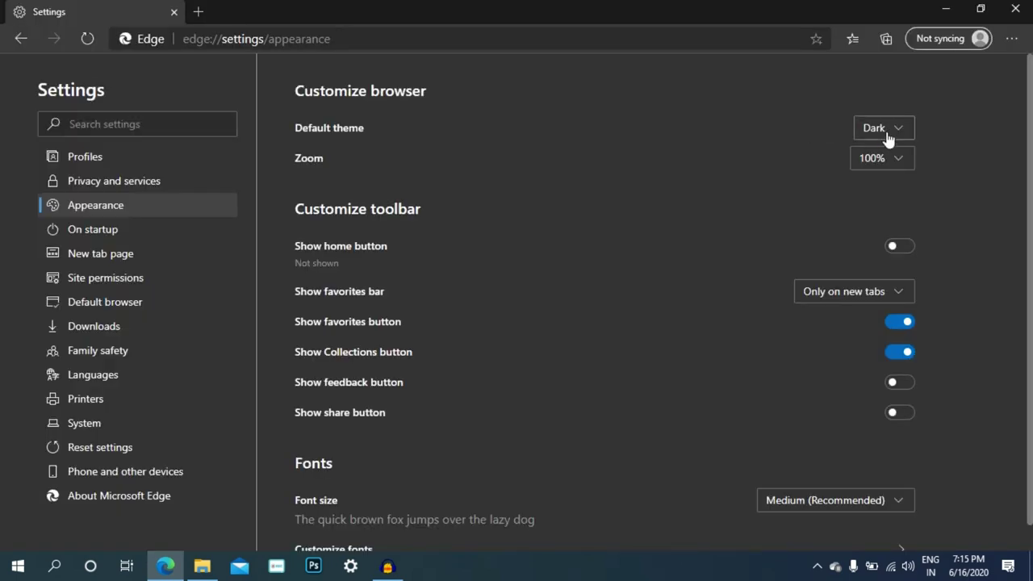
left_click(888, 137)
left_click(875, 157)
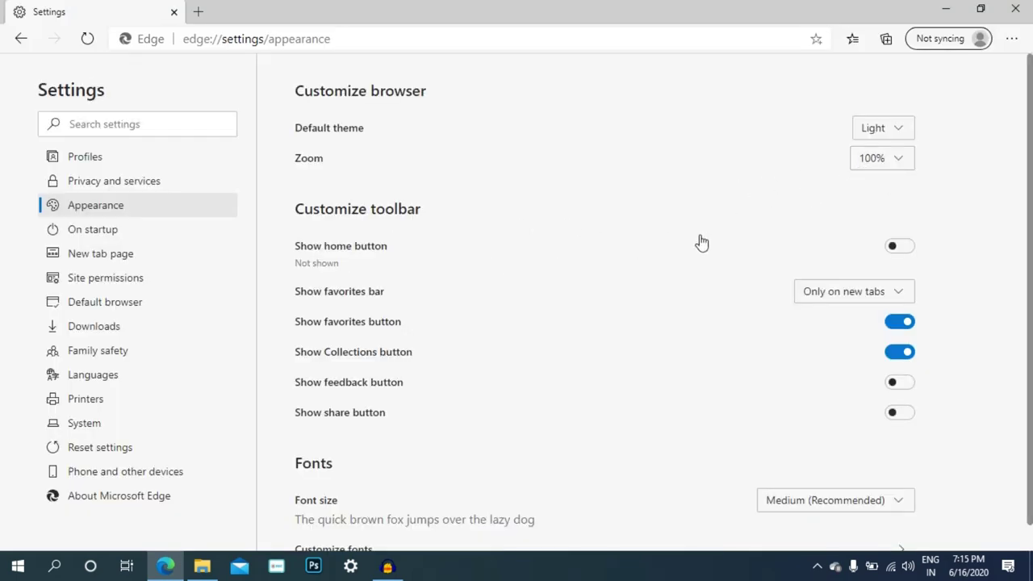
Step: Examine the toolbar and font size choices in Appearance and the standard font option under Customize fonts, without changing them
scroll(630, 258, "down", 1)
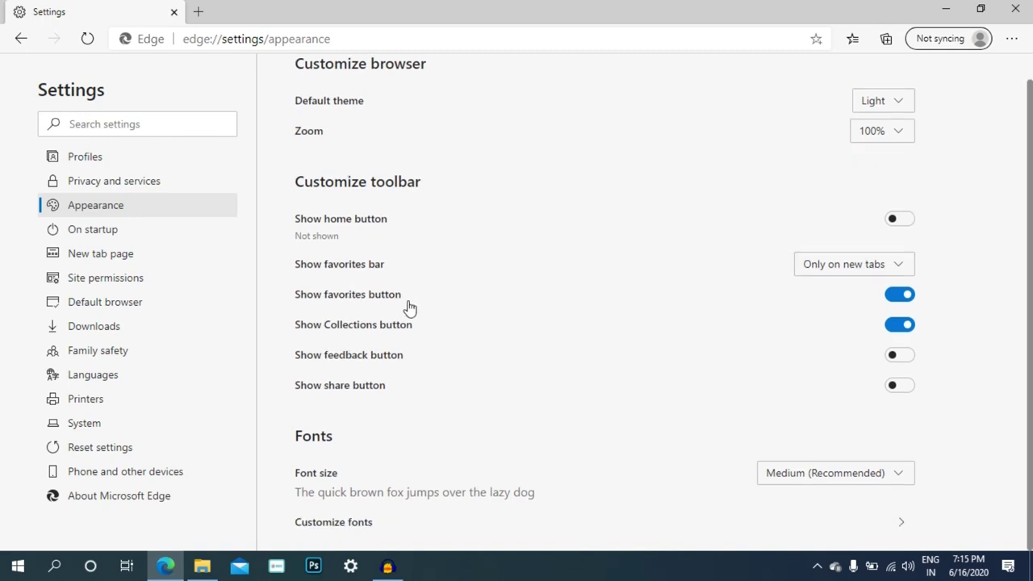
left_click(823, 478)
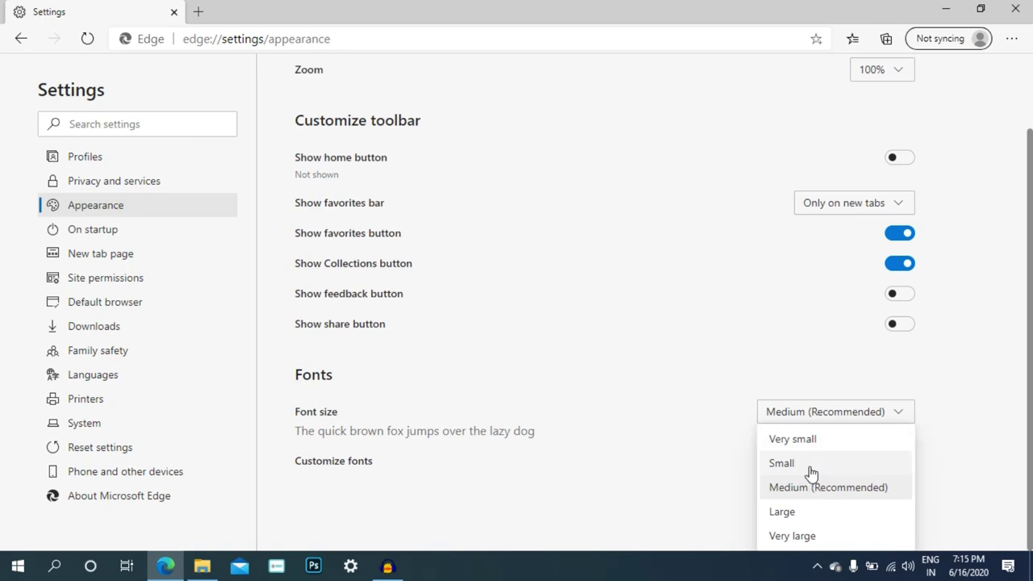
left_click(805, 358)
left_click(894, 523)
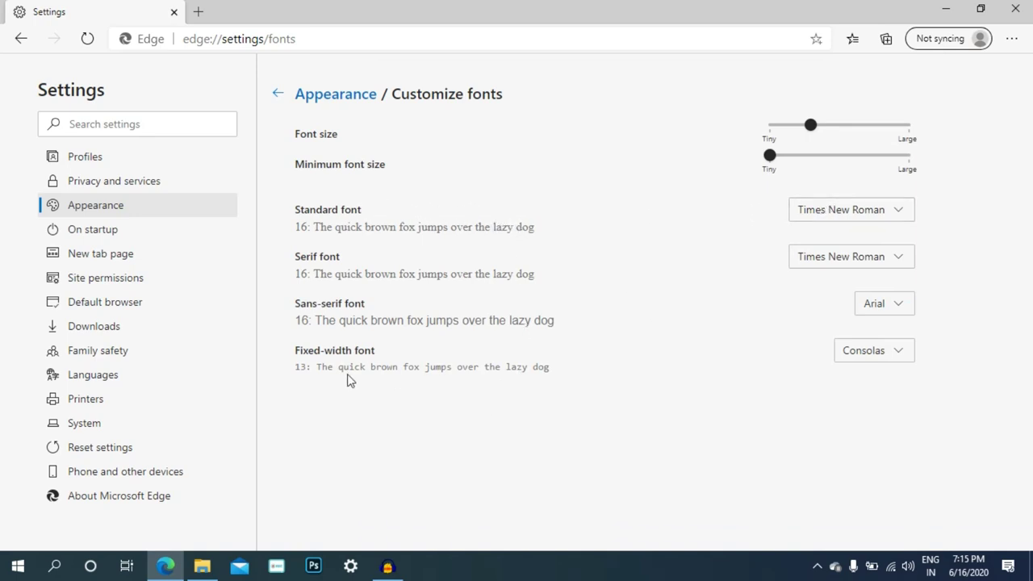
left_click(831, 216)
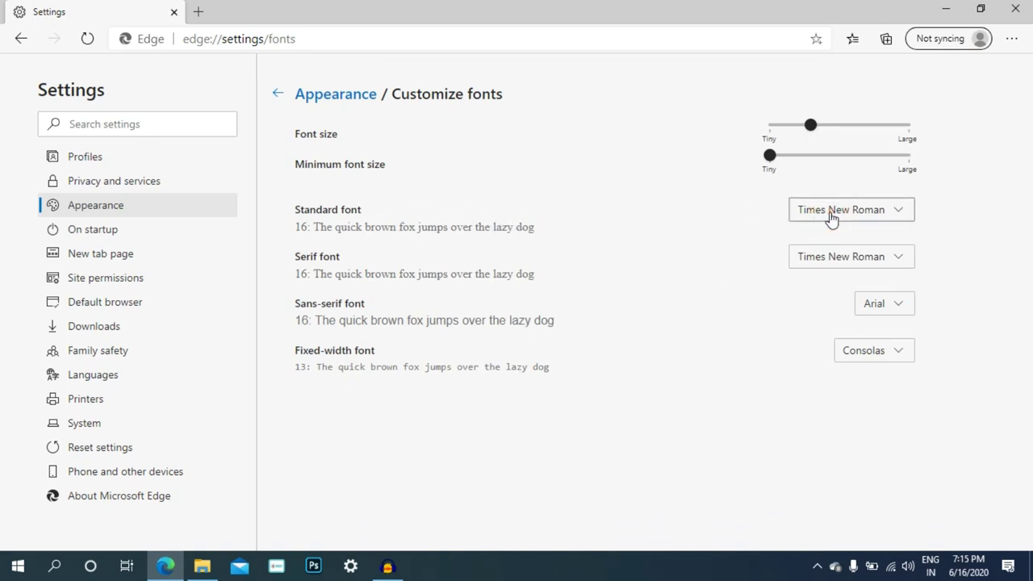
left_click(718, 266)
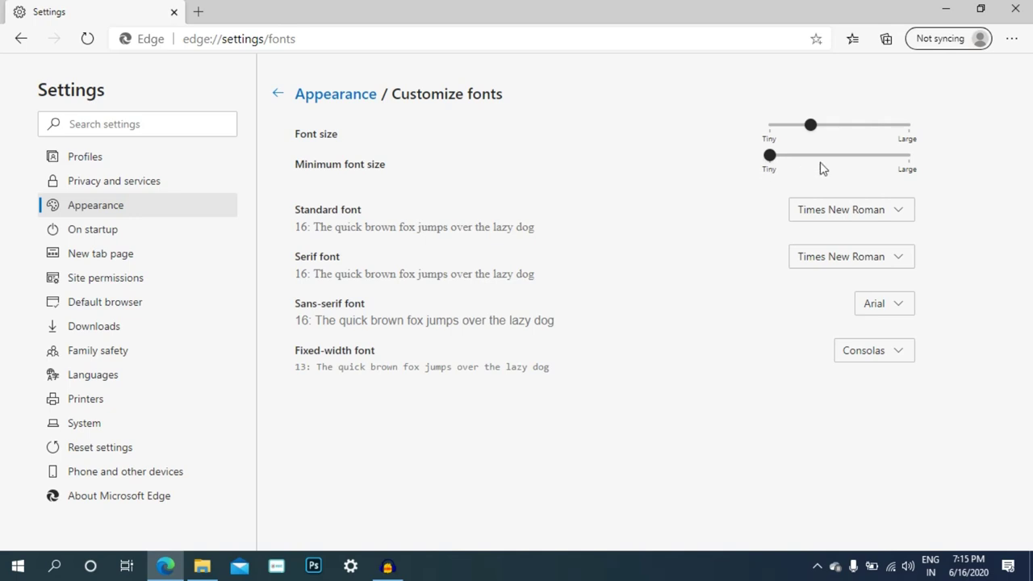
Step: Examine the On startup, New tab page, Site permissions and Default browser settings
left_click(152, 228)
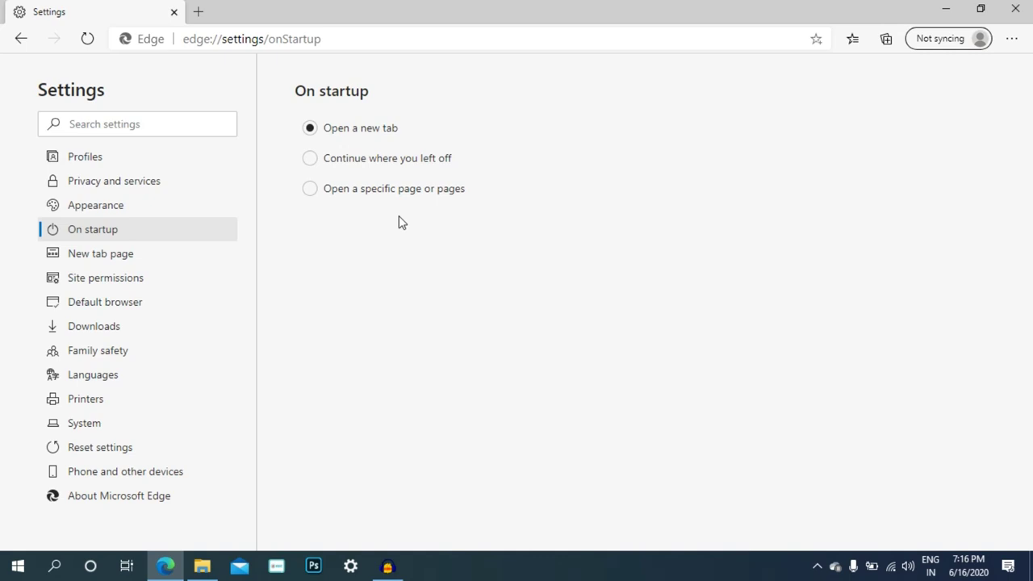
left_click(84, 255)
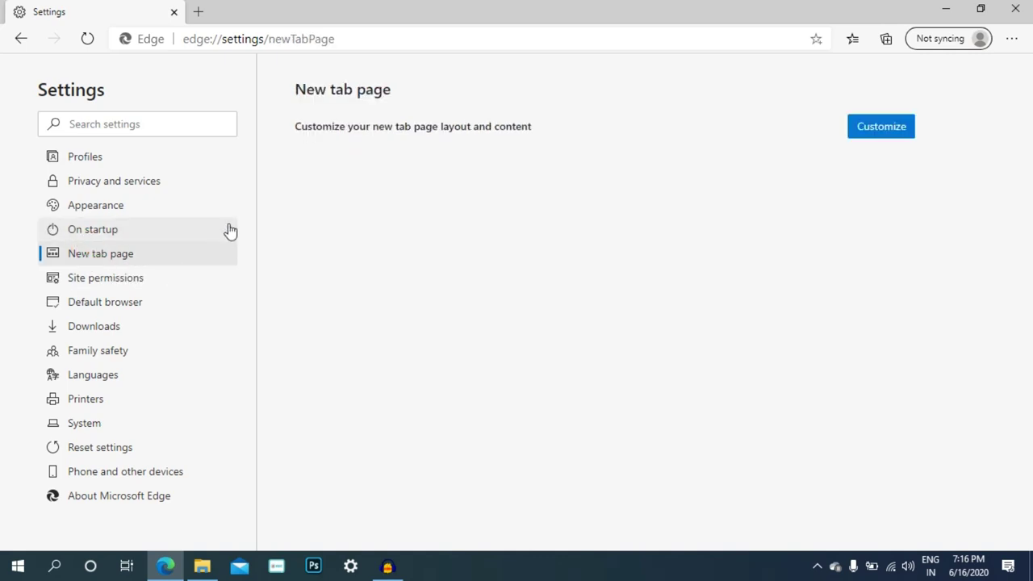
left_click(137, 278)
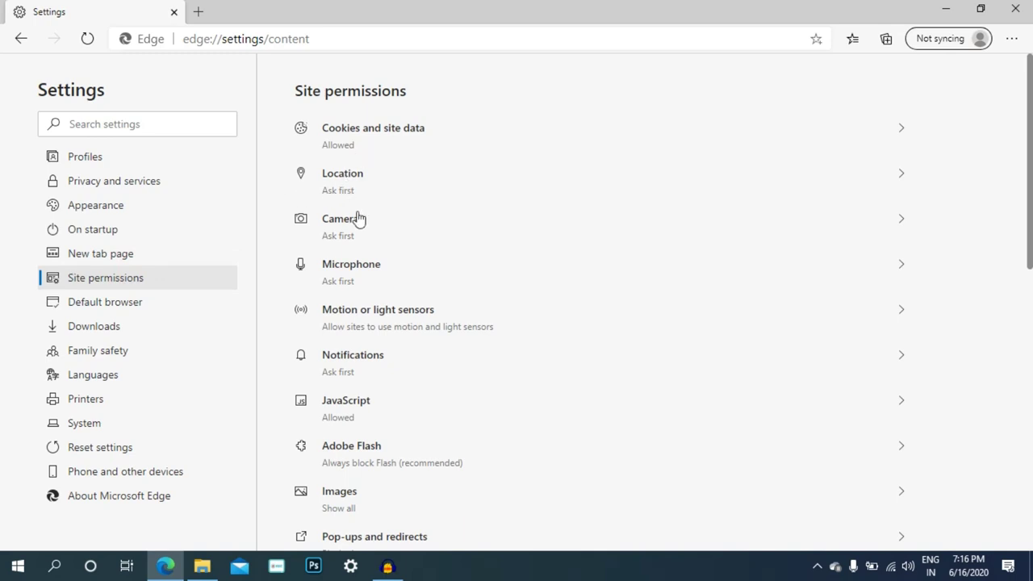
scroll(360, 212, "down", 1)
scroll(360, 211, "down", 6)
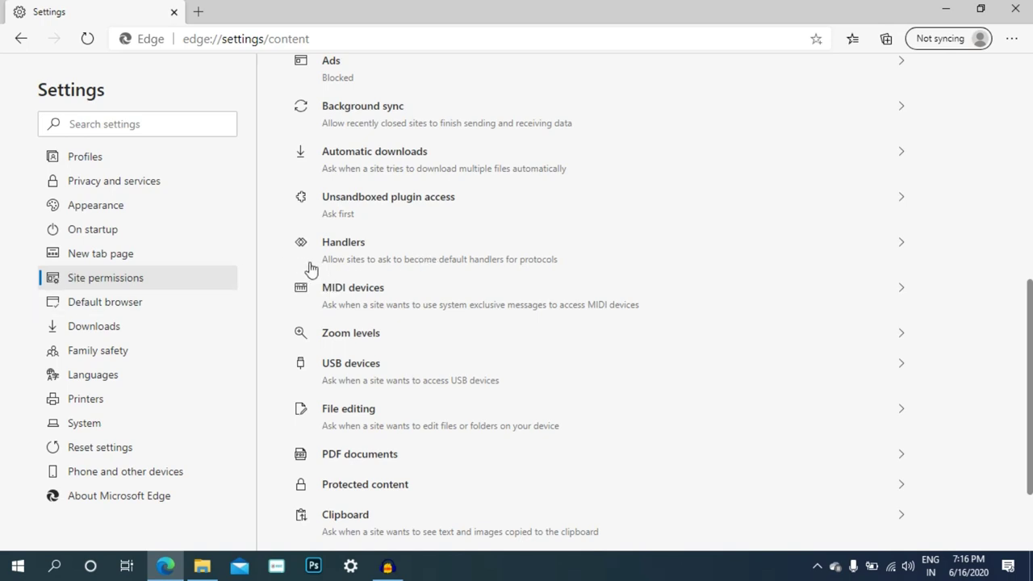
scroll(314, 268, "down", 1)
scroll(327, 269, "down", 1)
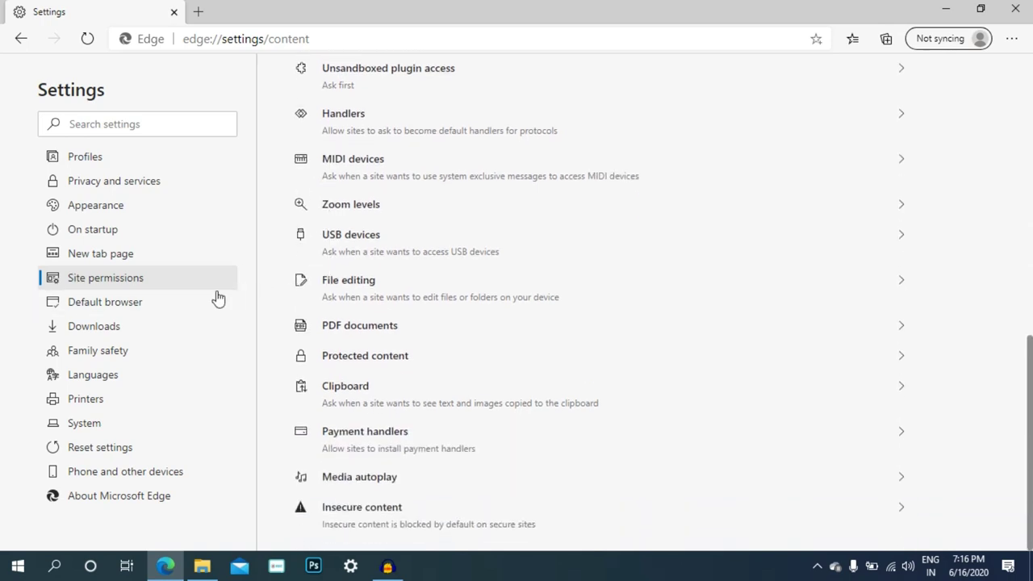
left_click(185, 303)
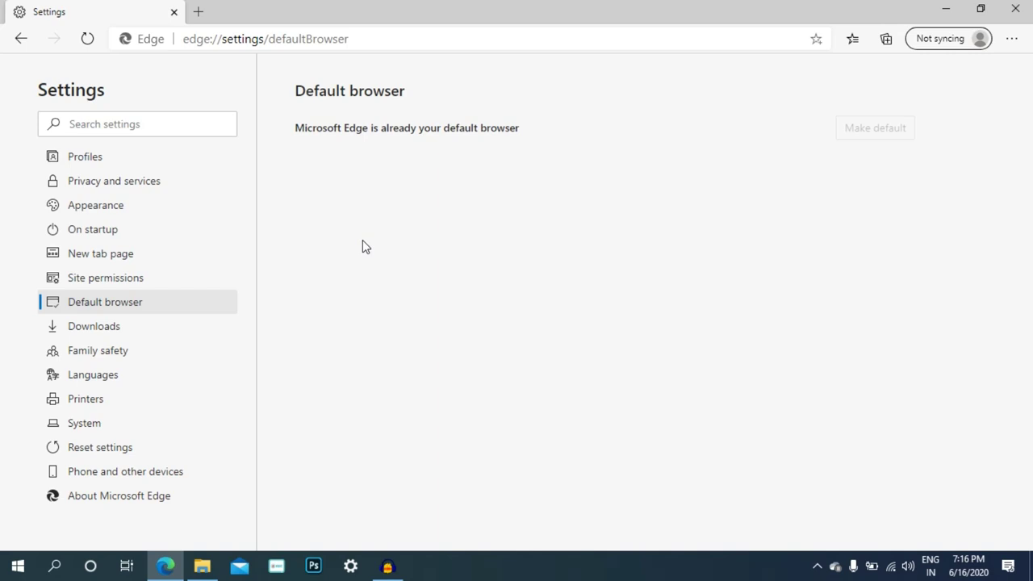
Step: Examine the Downloads, Family safety, Languages, System, Reset settings, Phone and other devices, and About Microsoft Edge settings pages
left_click(177, 326)
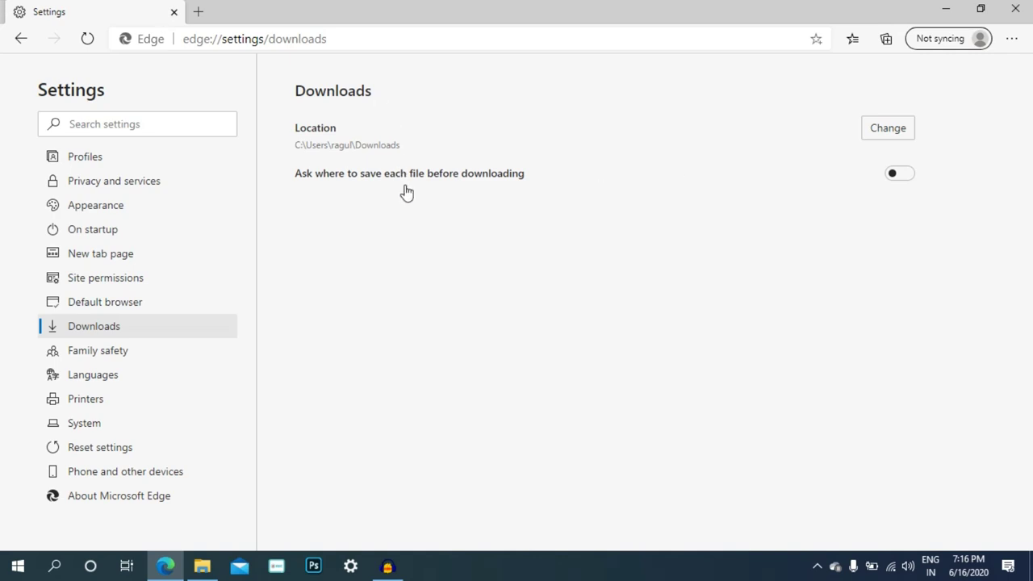
left_click(190, 346)
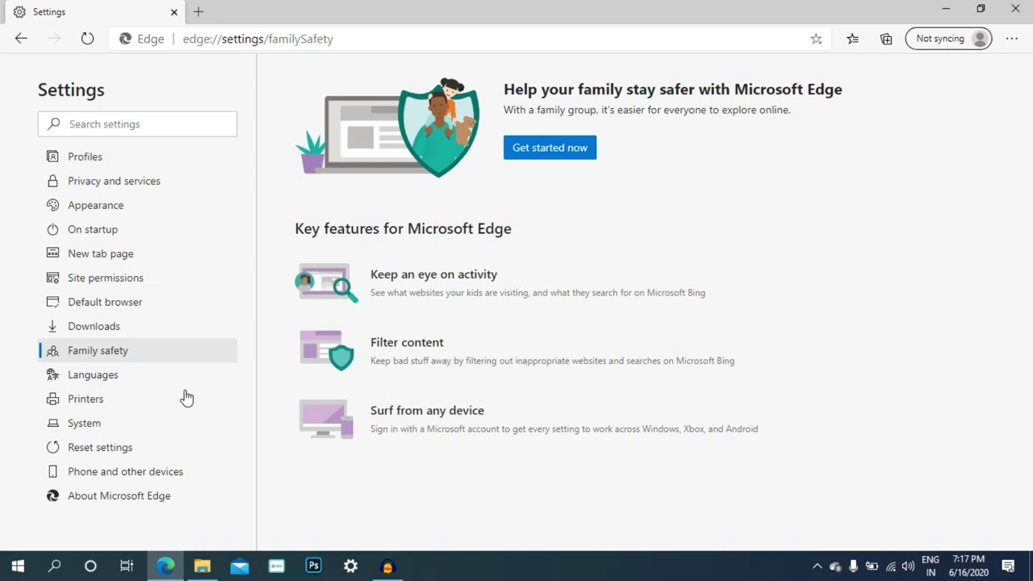
left_click(139, 376)
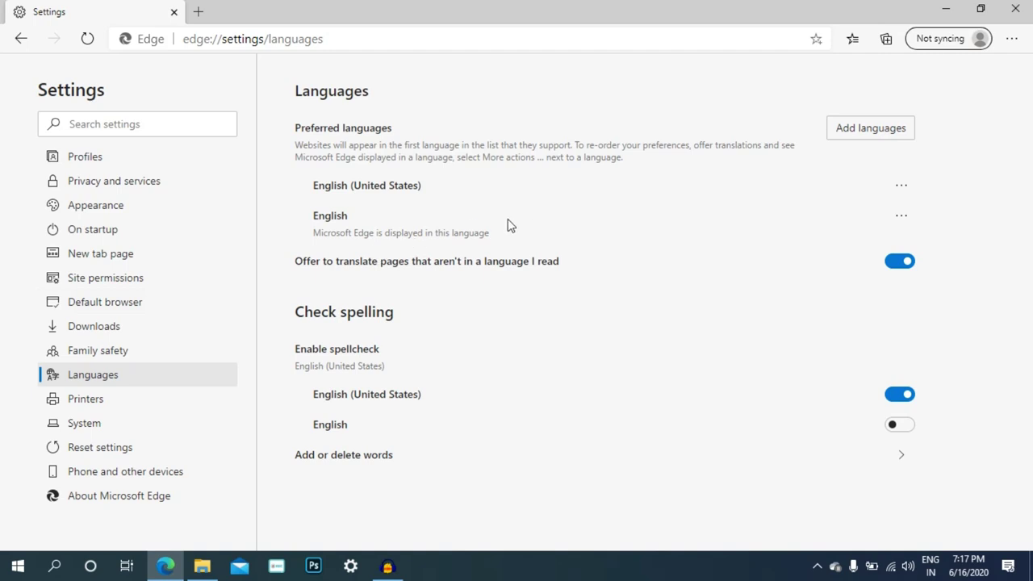
left_click(162, 420)
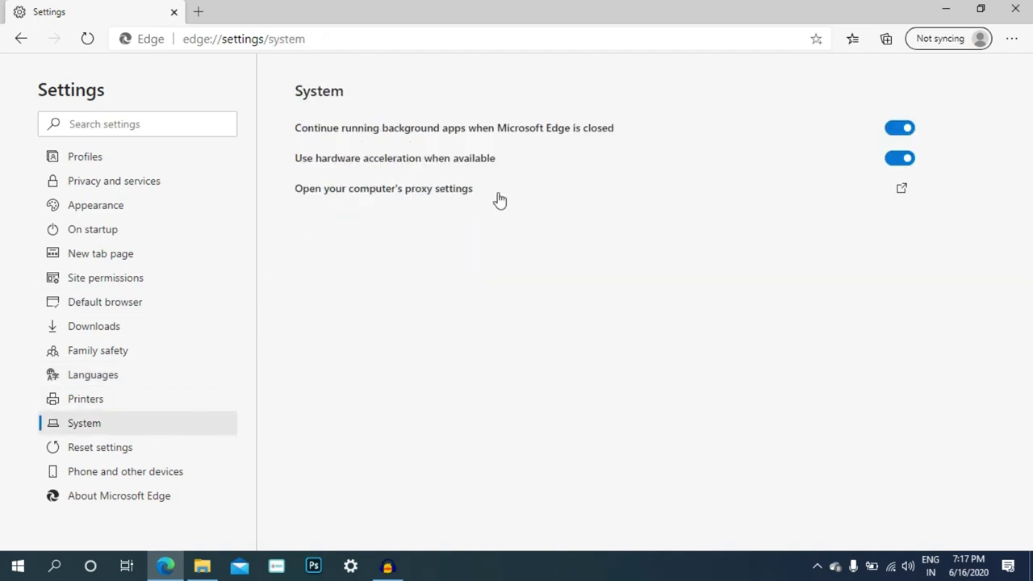
left_click(187, 447)
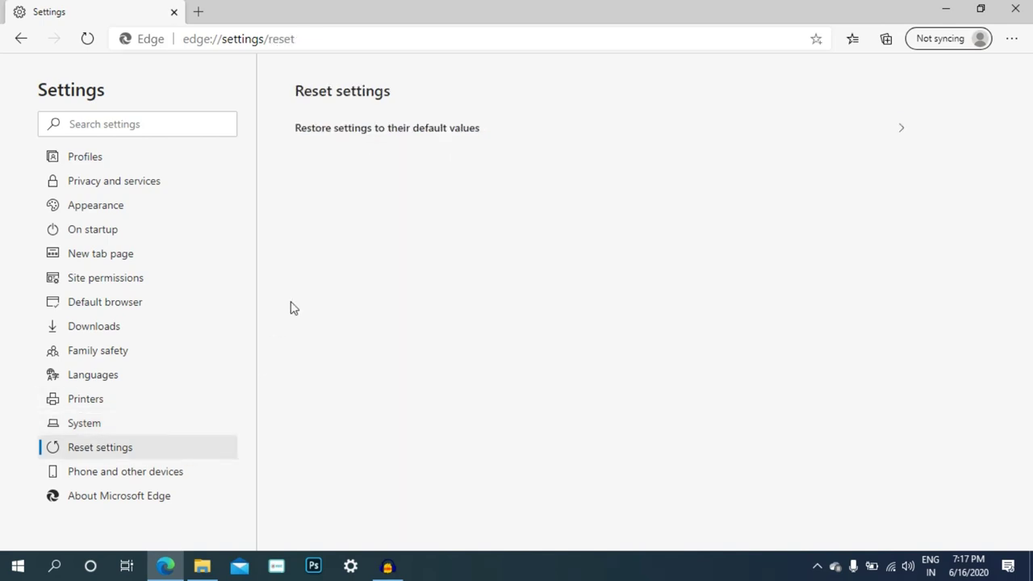
left_click(204, 466)
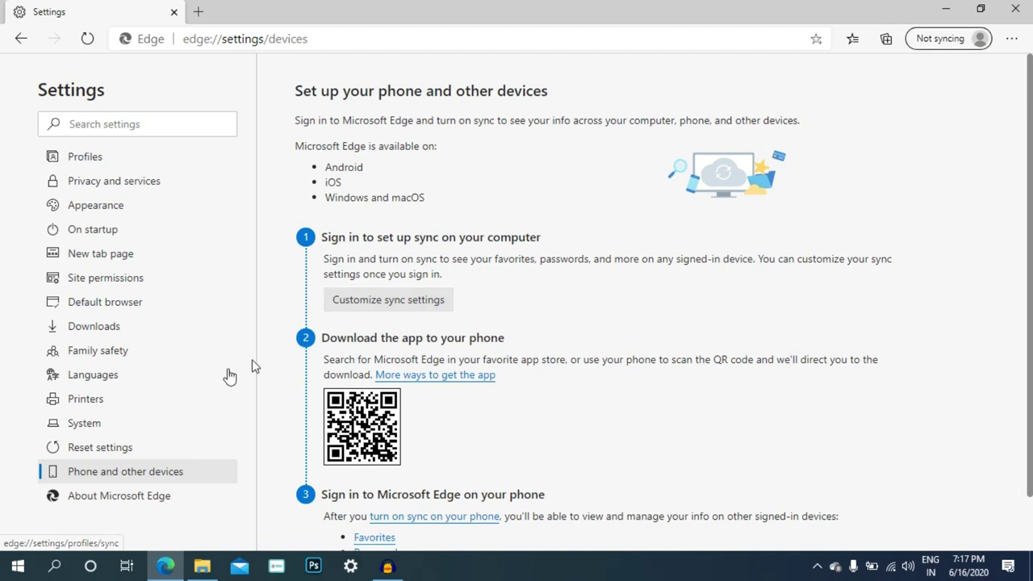
left_click(157, 498)
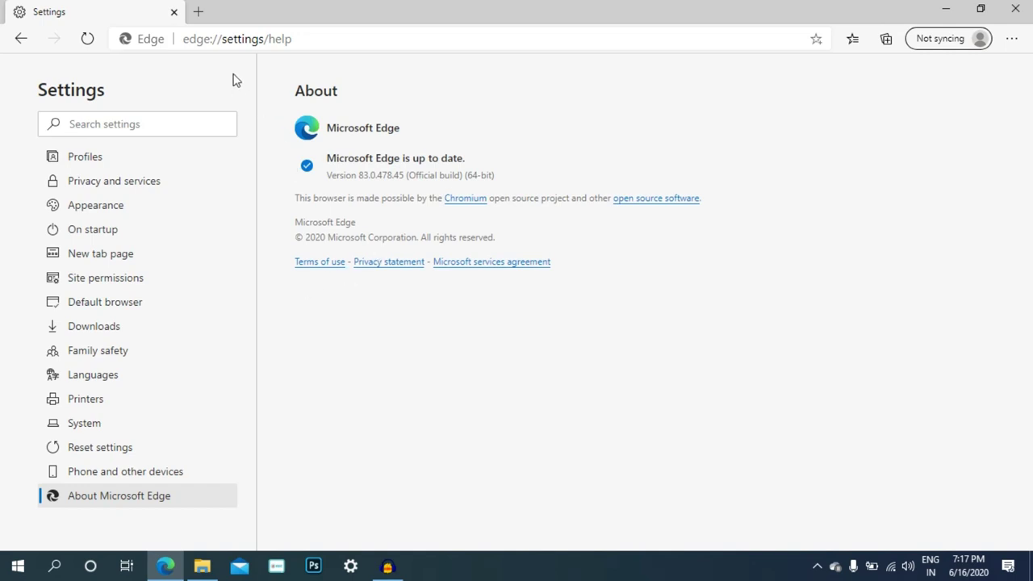
left_click(29, 42)
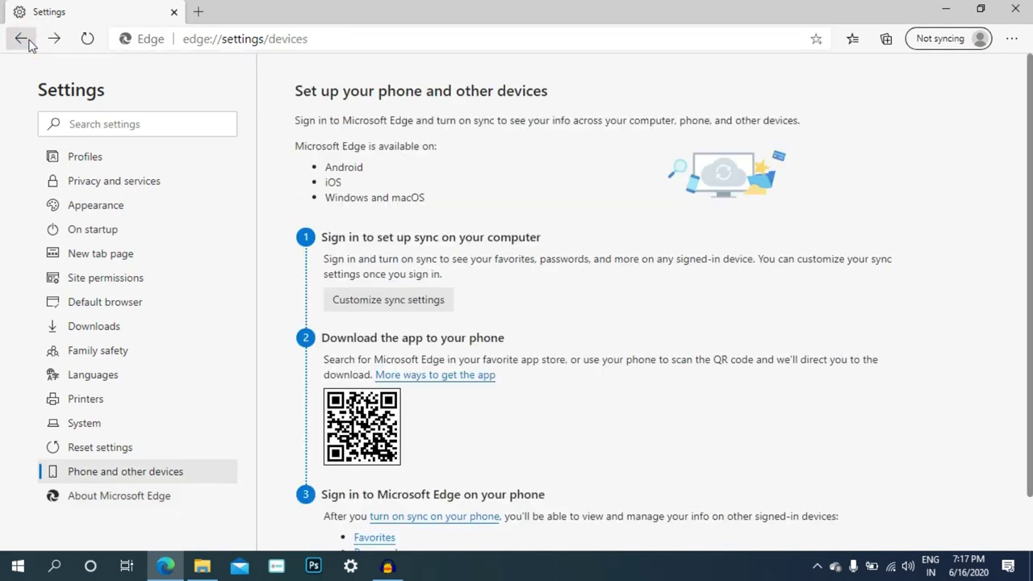
left_click(19, 44)
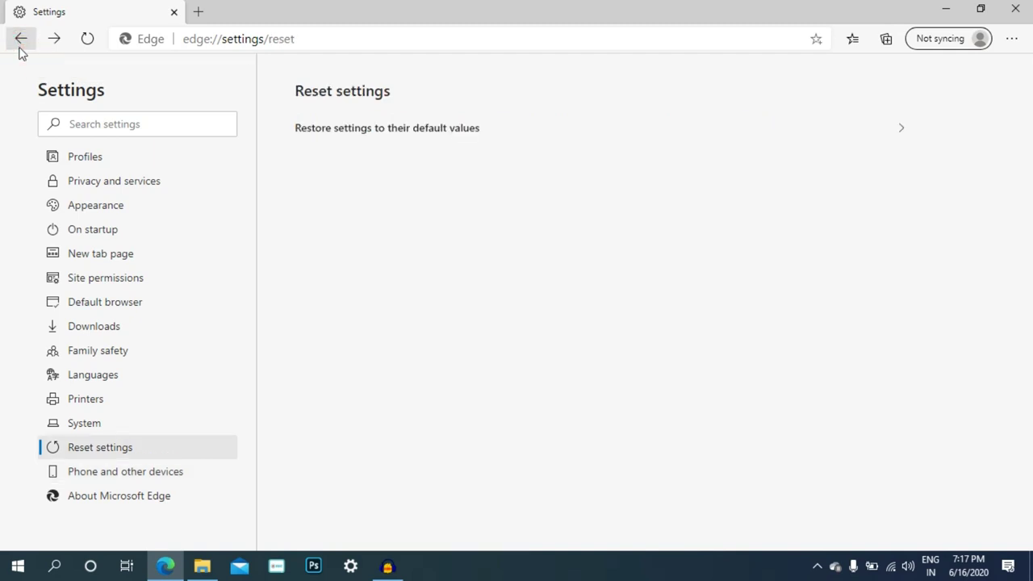
left_click(20, 47)
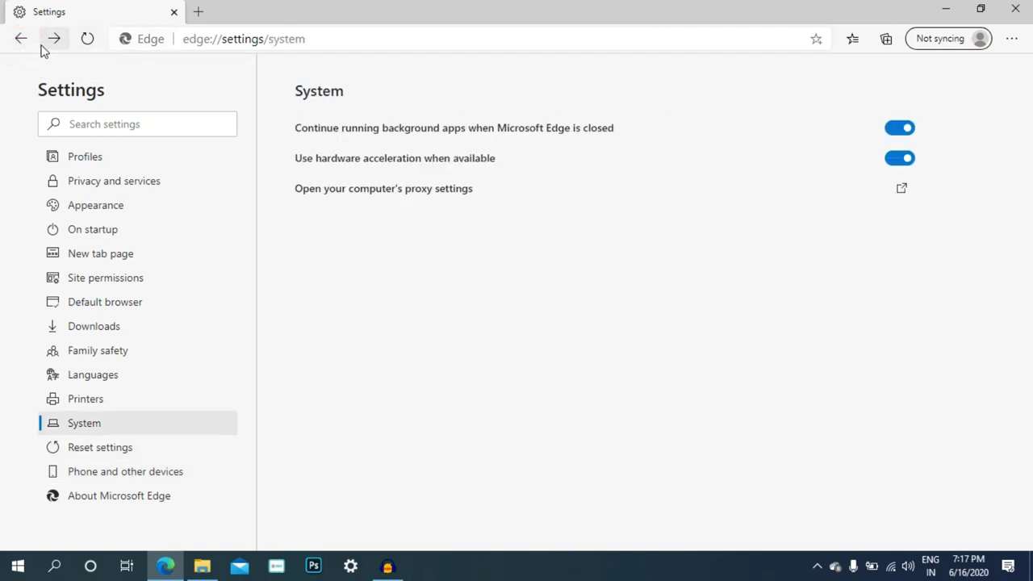
left_click(28, 40)
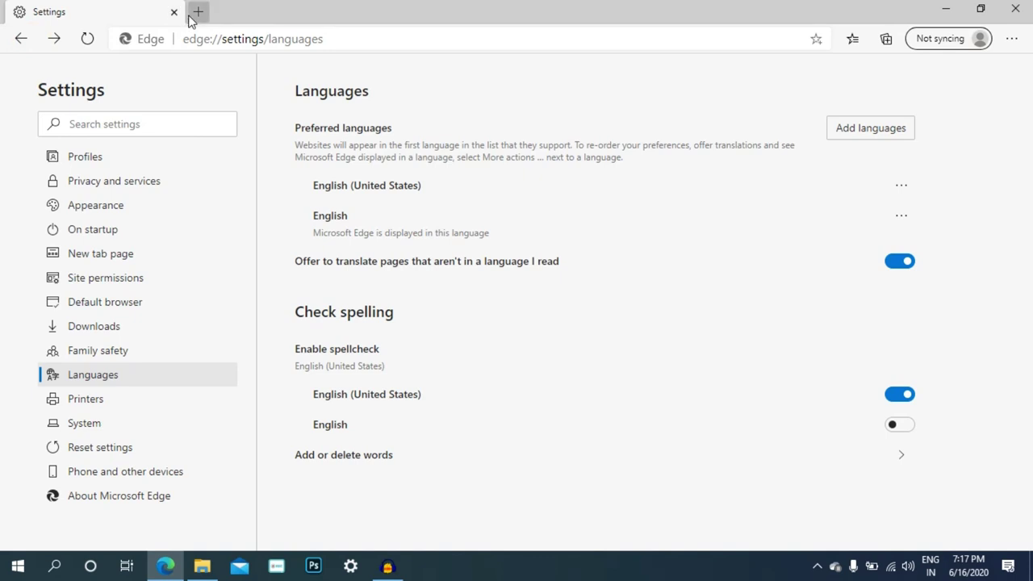
Step: Search the web for "amazzon" from the address bar of a new tab
left_click(197, 13)
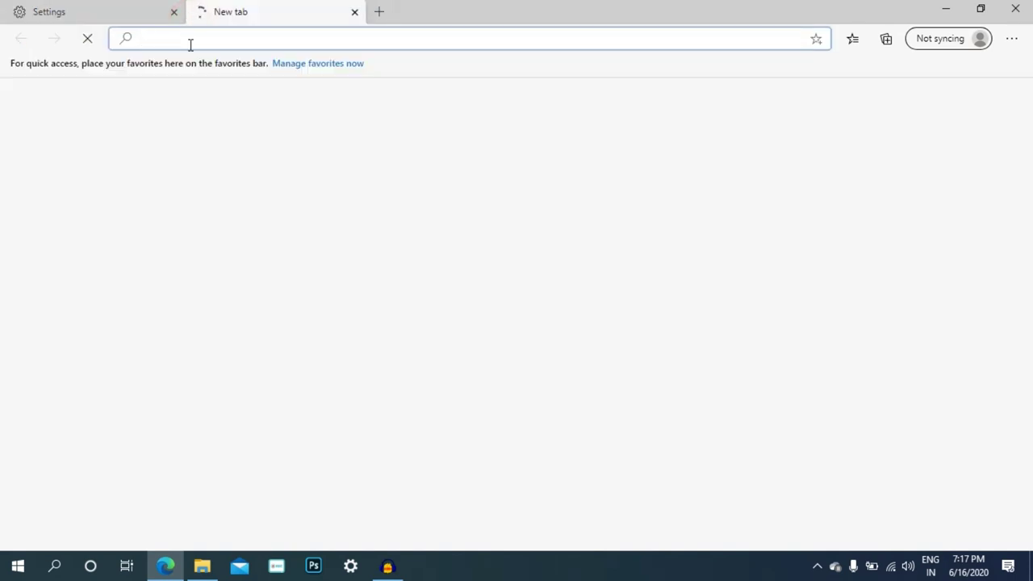
type("amazzon")
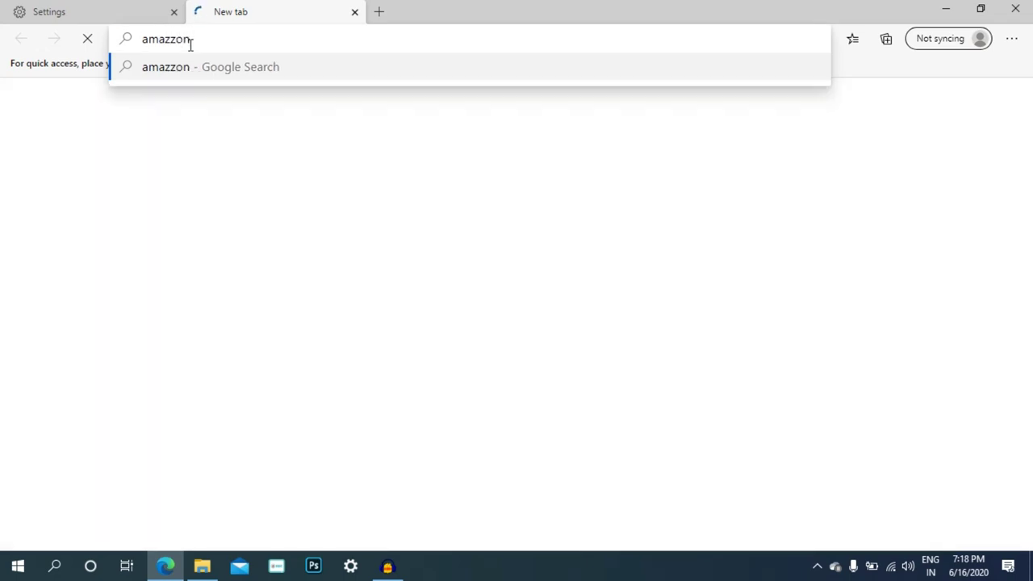
key("Return")
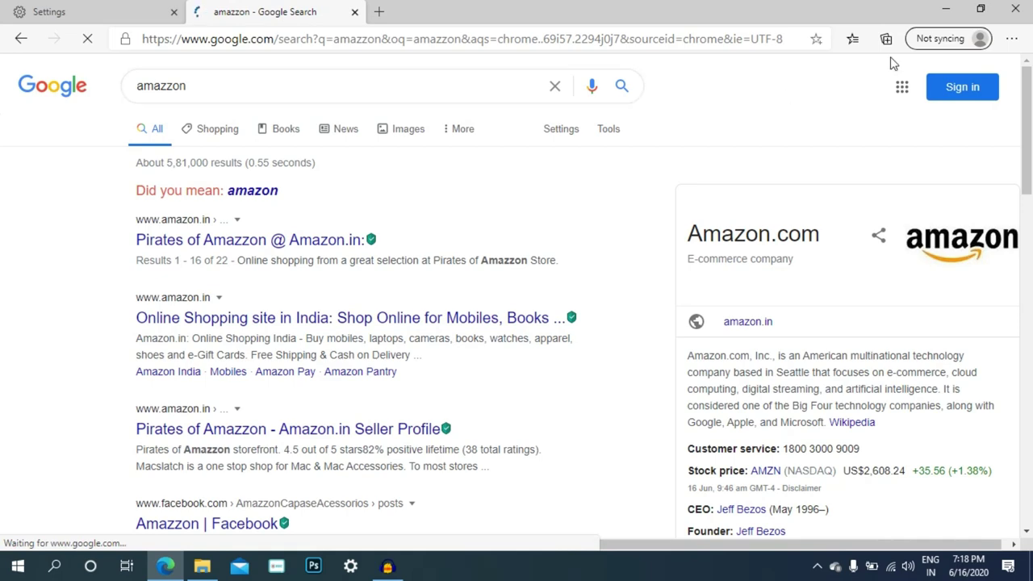
Step: Open the browser settings again and close the "amazzon" search results tab
left_click(1010, 39)
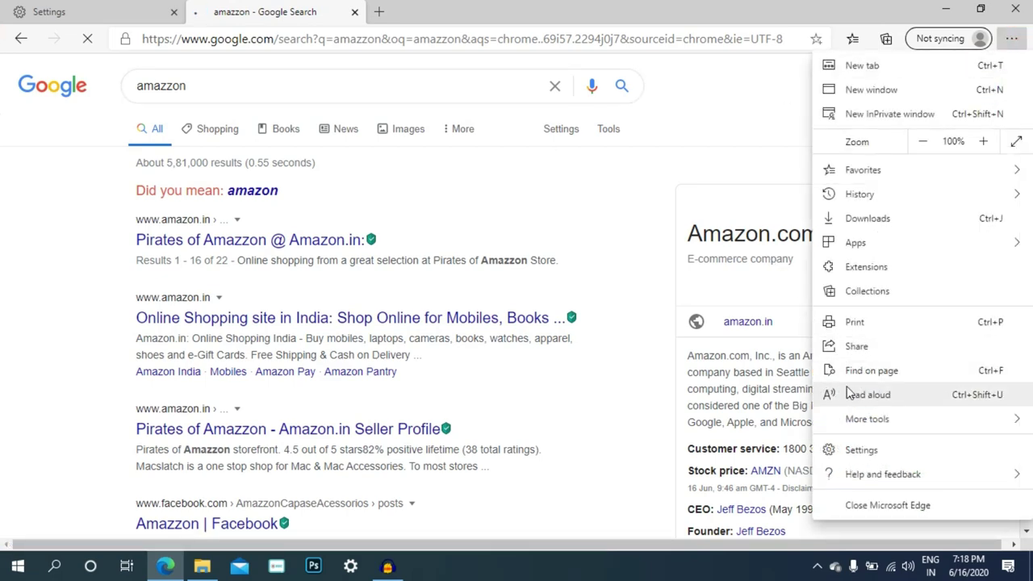
left_click(852, 448)
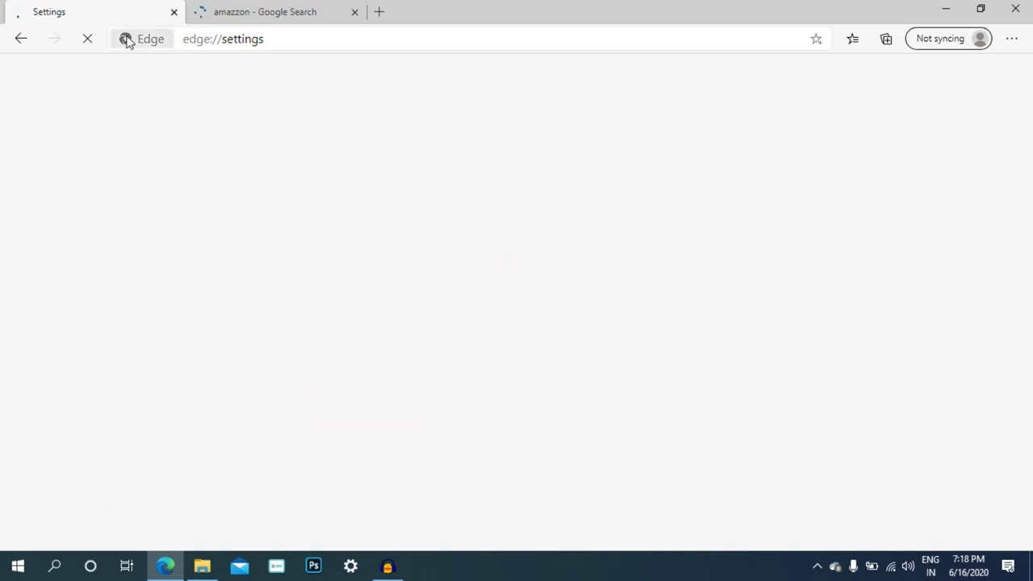
left_click(354, 13)
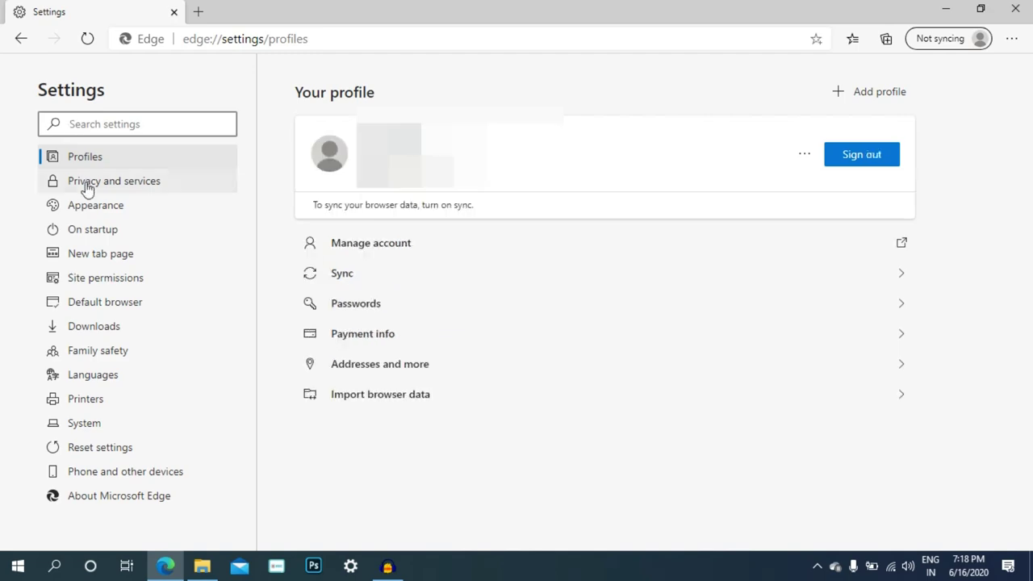
Step: Examine the address bar's search engine choices under Privacy and services, without changing the selection
left_click(88, 184)
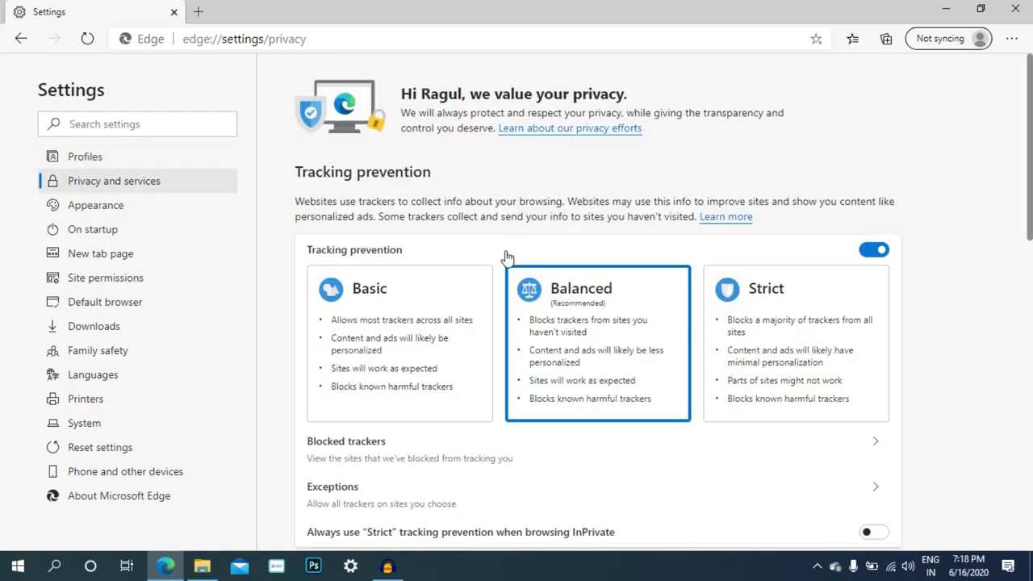
scroll(503, 270, "down", 8)
scroll(503, 271, "down", 5)
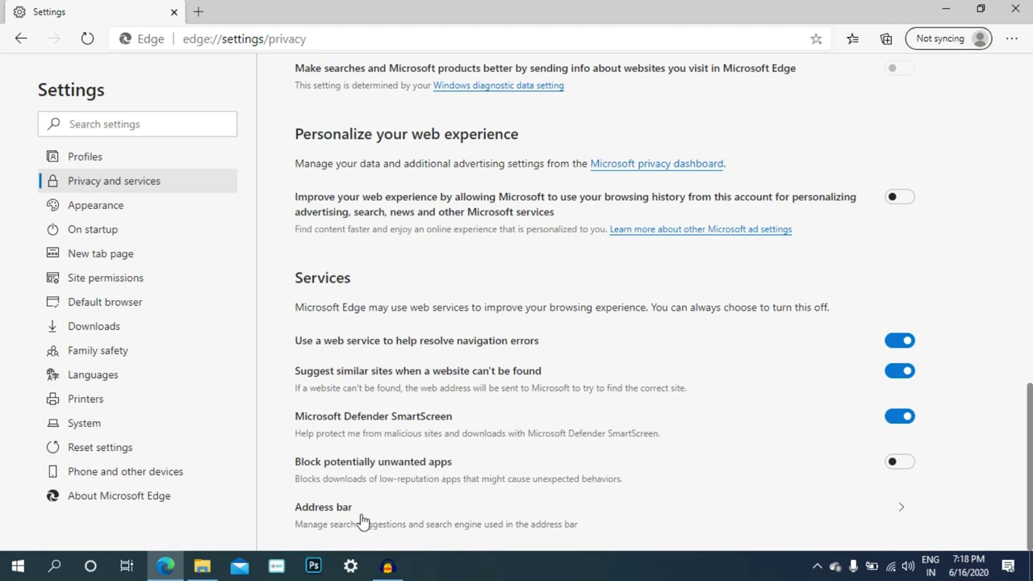
left_click(896, 513)
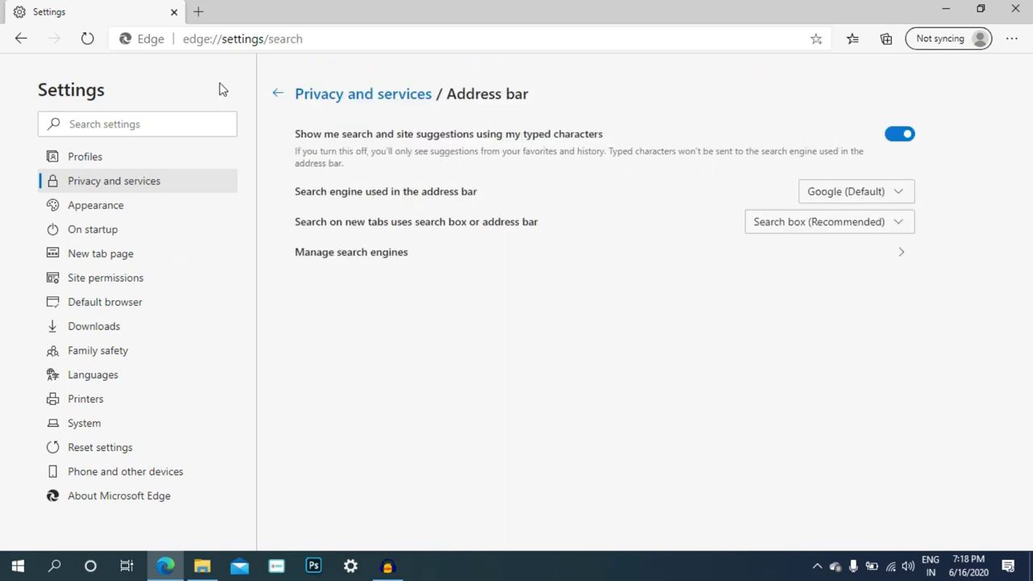
left_click(816, 200)
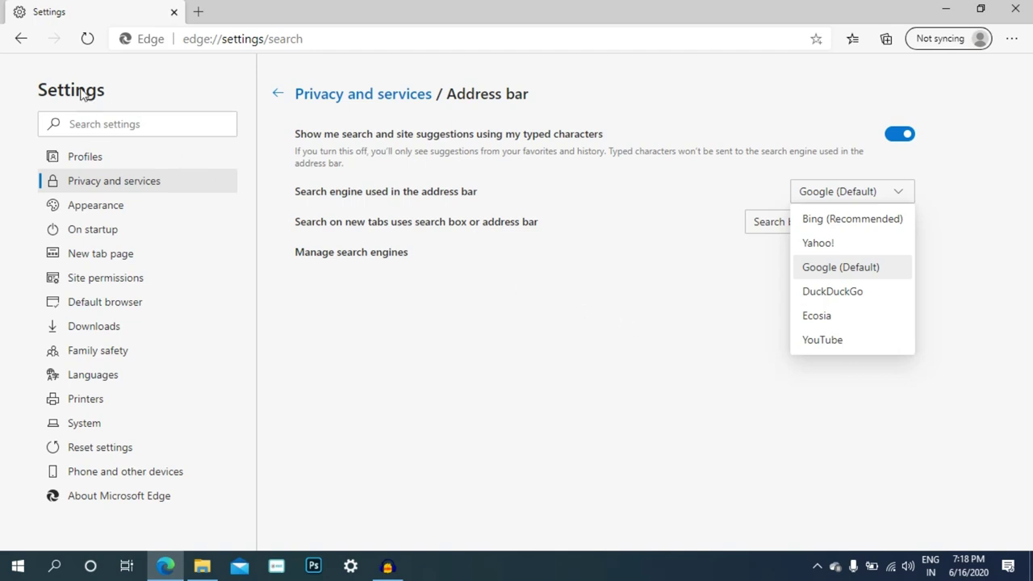
Step: Go back out of the Address bar and Privacy and services settings, and open a new tab
left_click(22, 45)
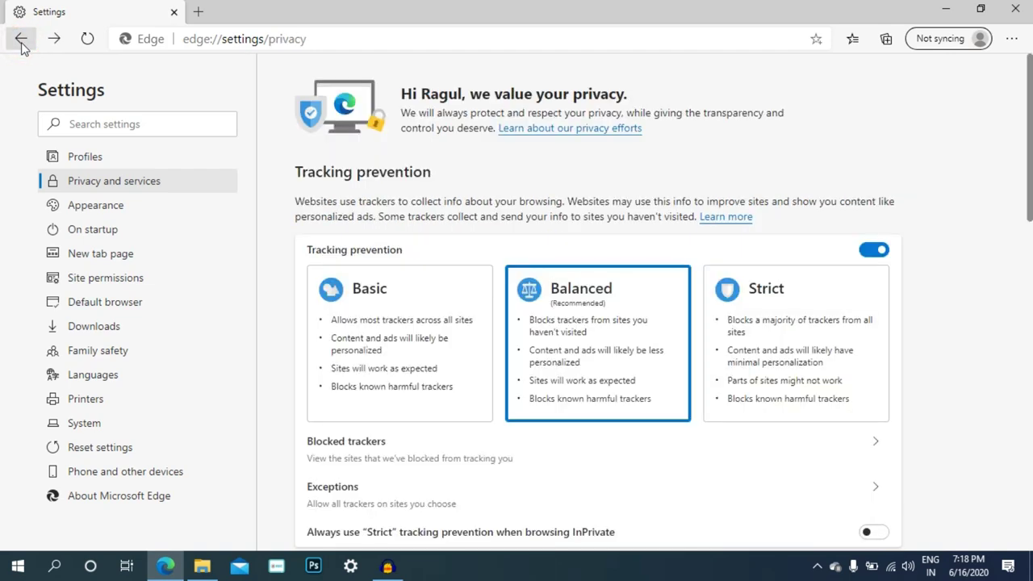
left_click(21, 42)
left_click(21, 39)
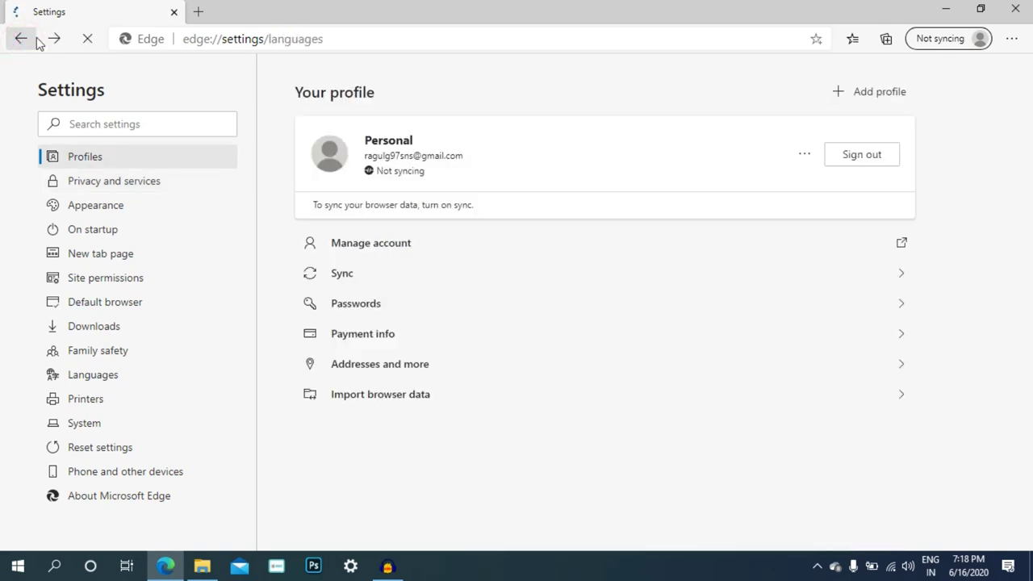
left_click(202, 15)
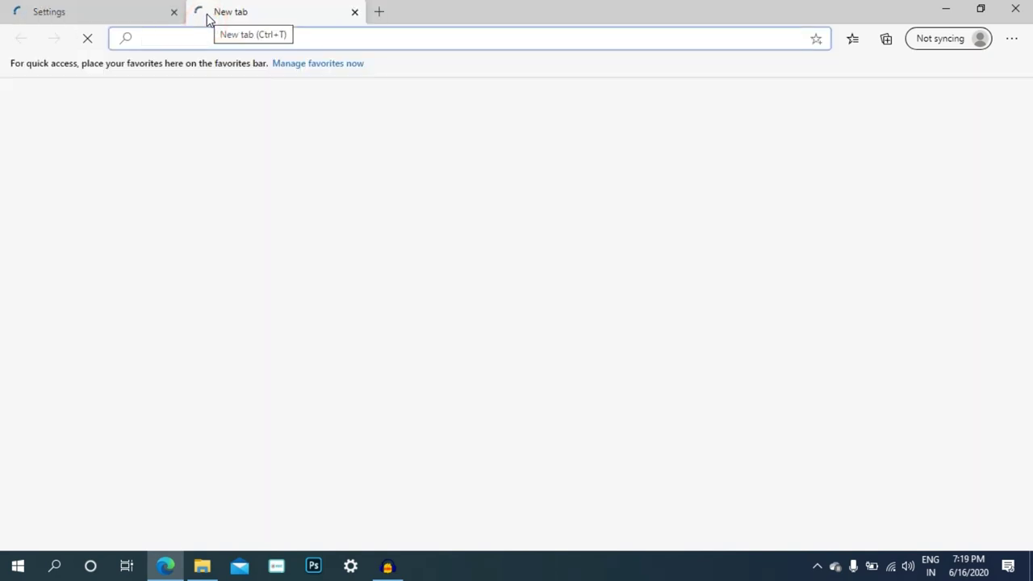